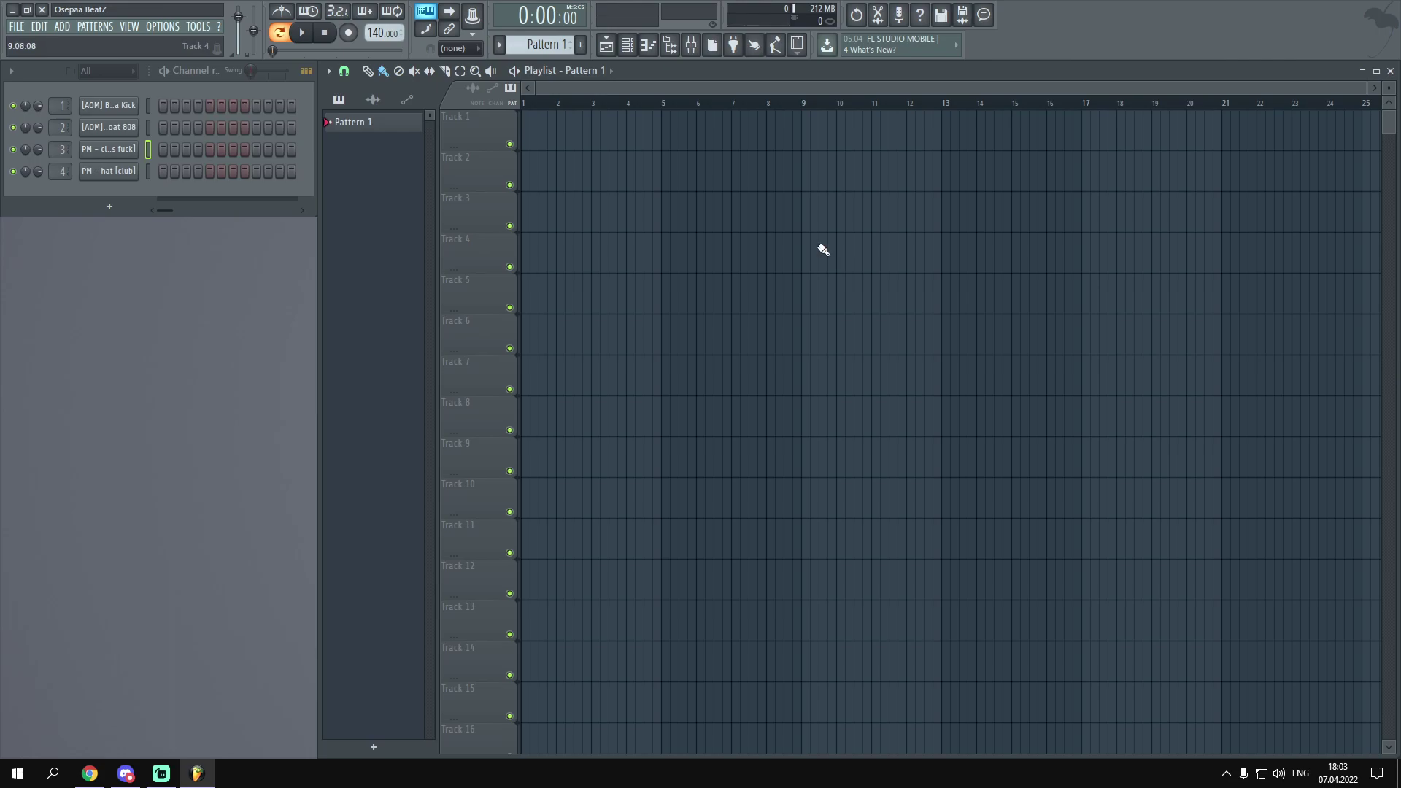
# Check the mixer's insert tracks and set the project tempo to 100 BPM.
pyautogui.click(689, 45)
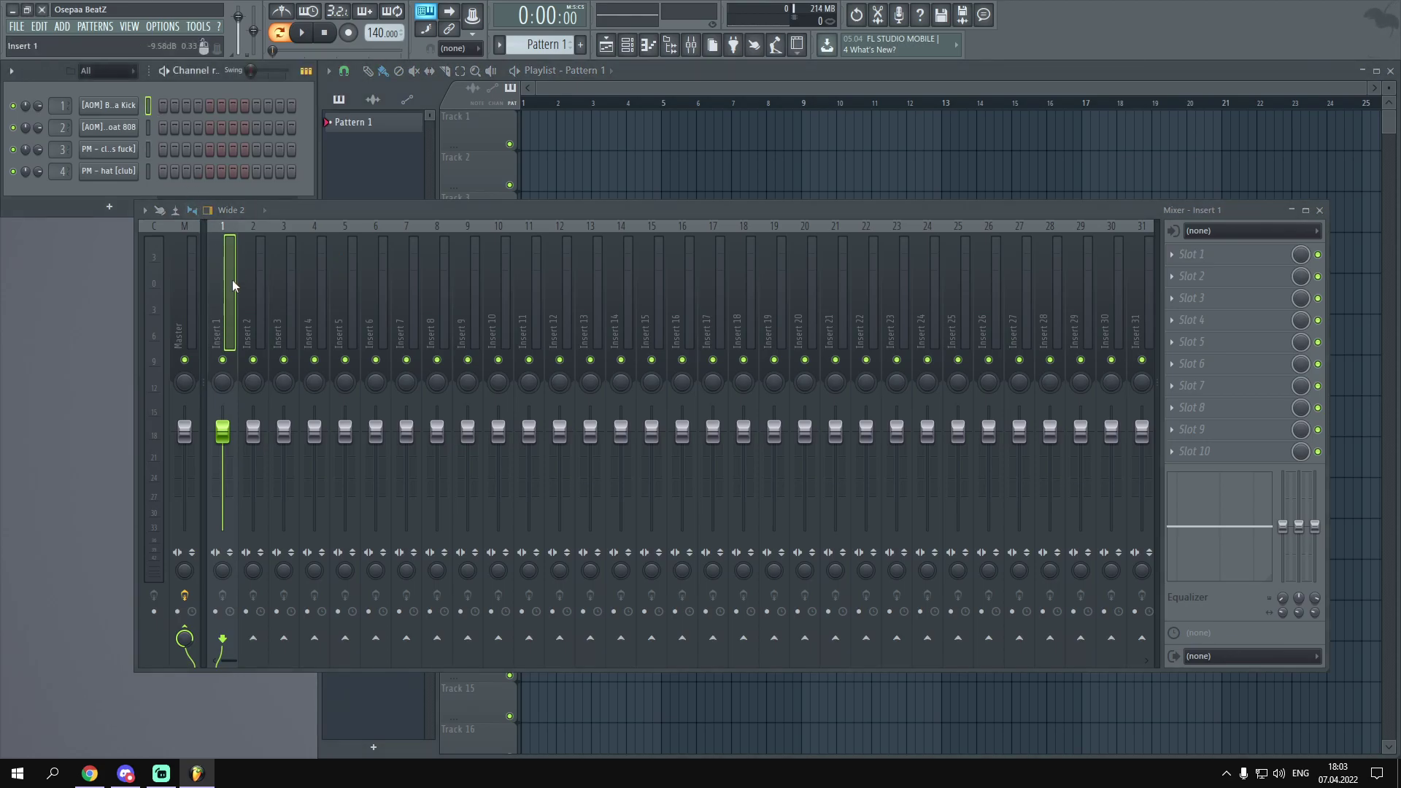
pyautogui.click(1319, 210)
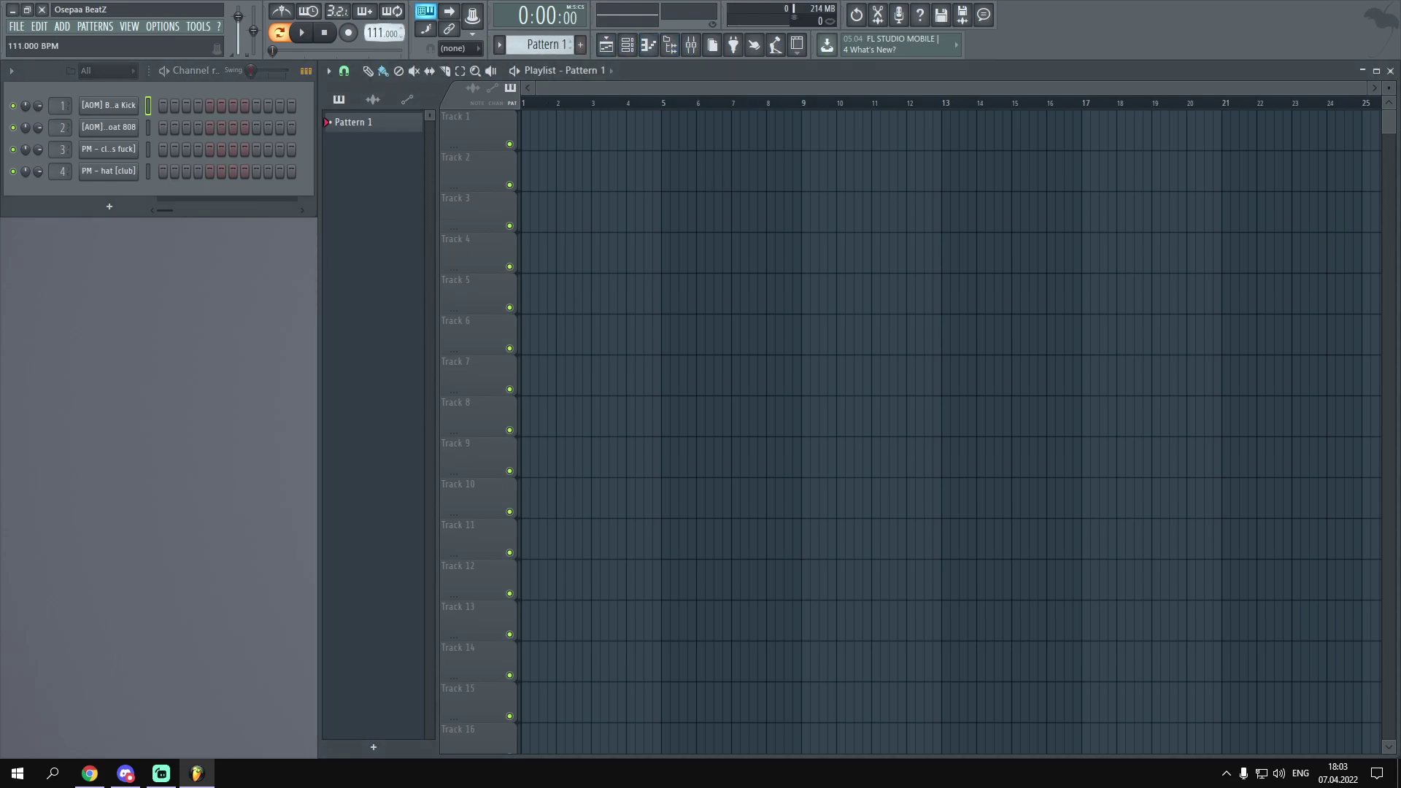
pyautogui.click(691, 45)
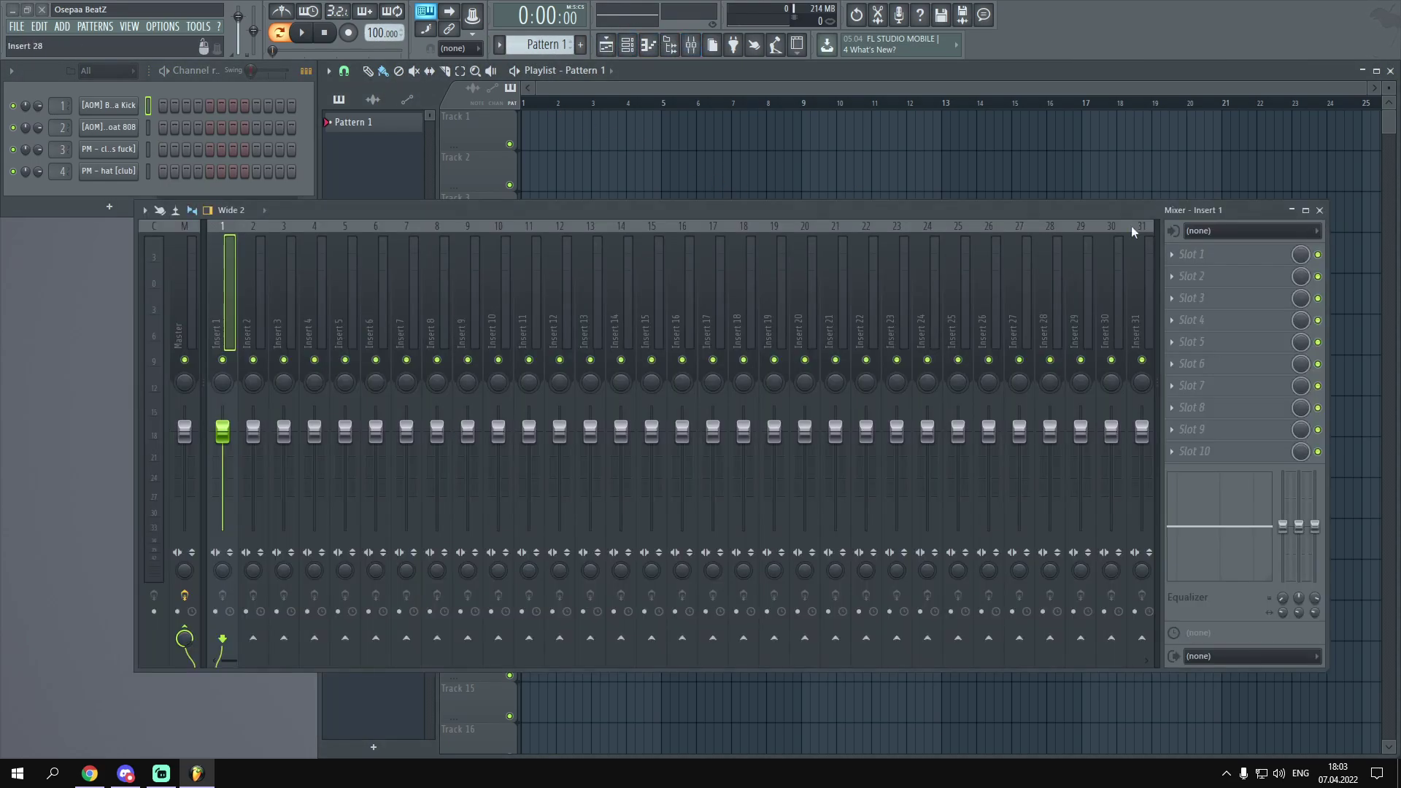
pyautogui.click(1319, 210)
# Fill four bars of the PM - hat [club] channel with eighth-note C5 hits and place Pattern 1 at bar 1 of Track 1.
pyautogui.click(647, 45)
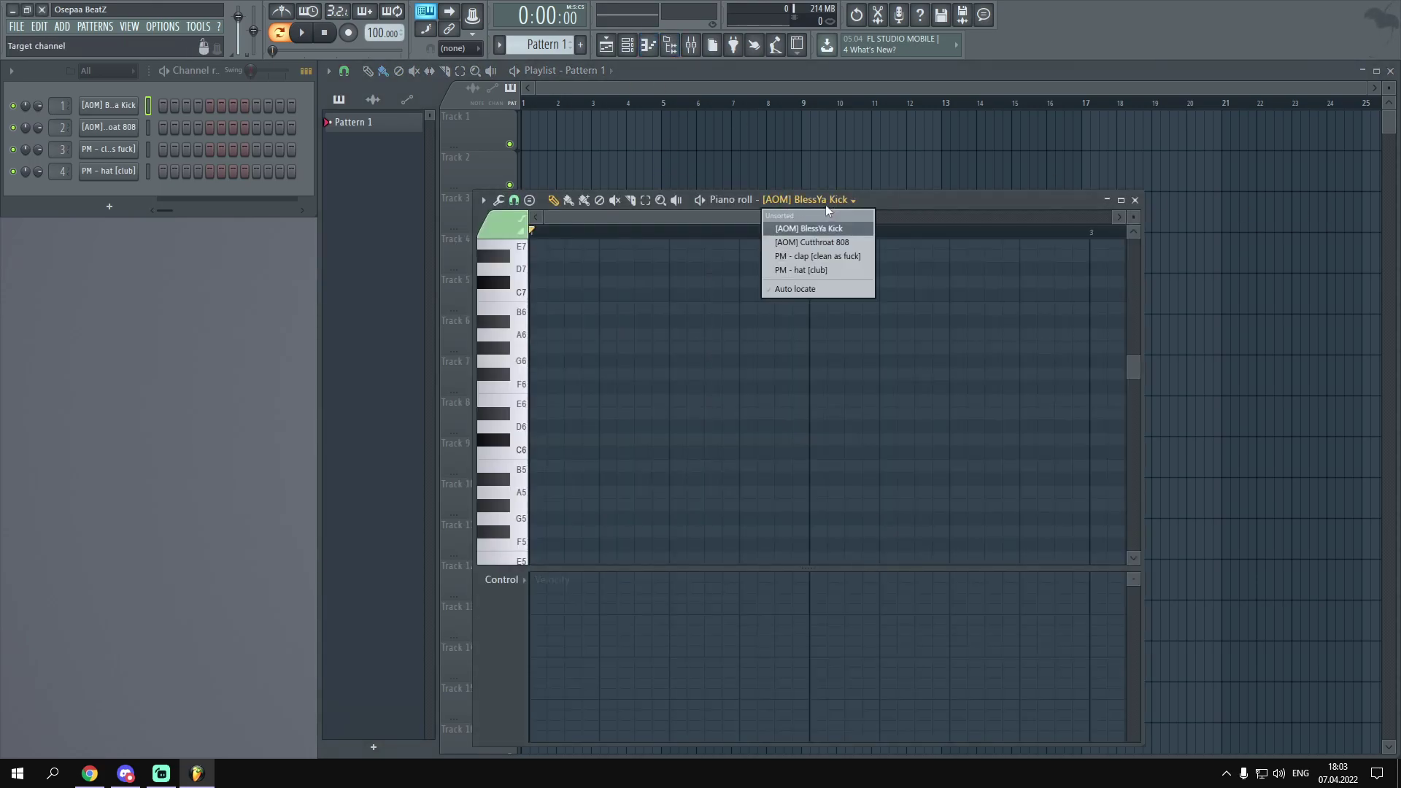
pyautogui.click(833, 268)
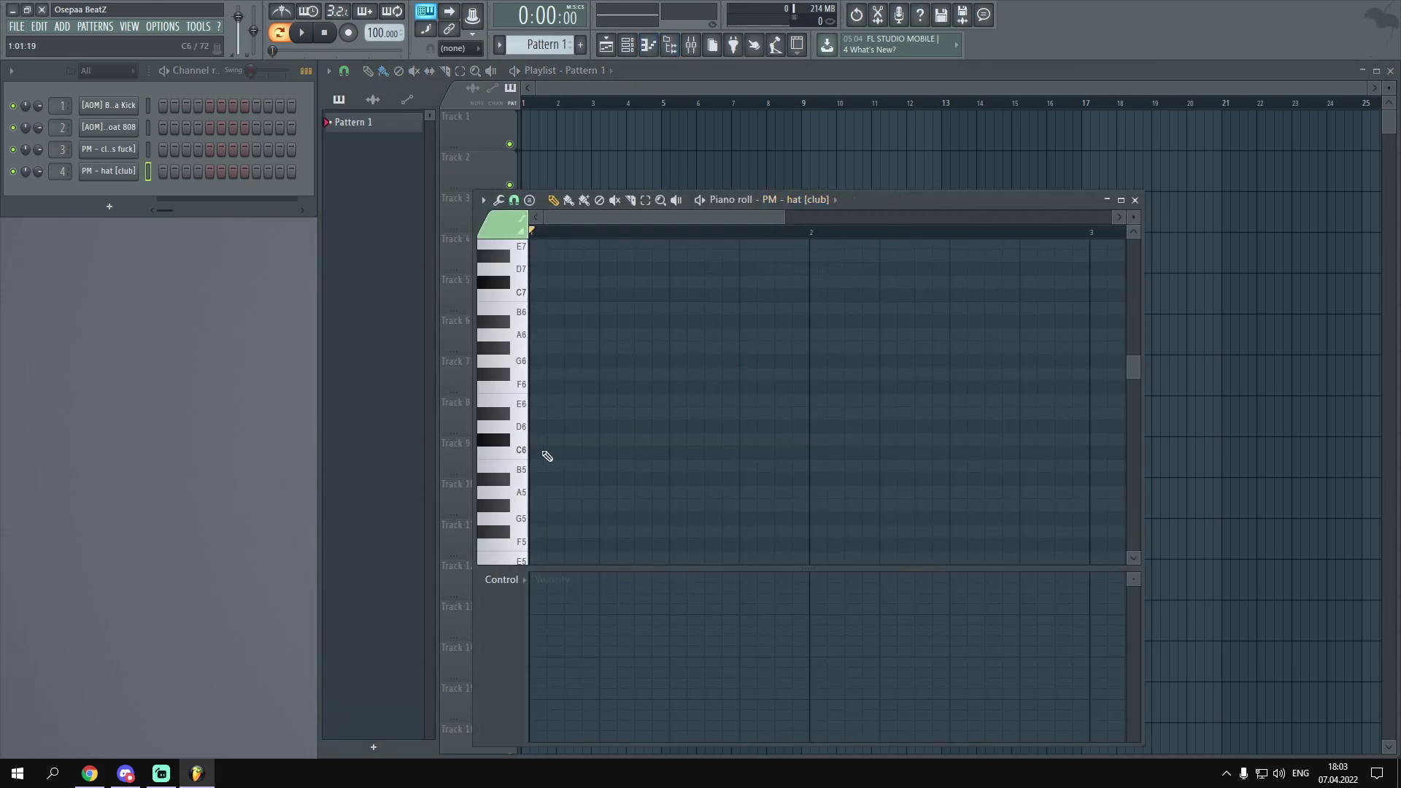
pyautogui.scroll(-3, 541, 451)
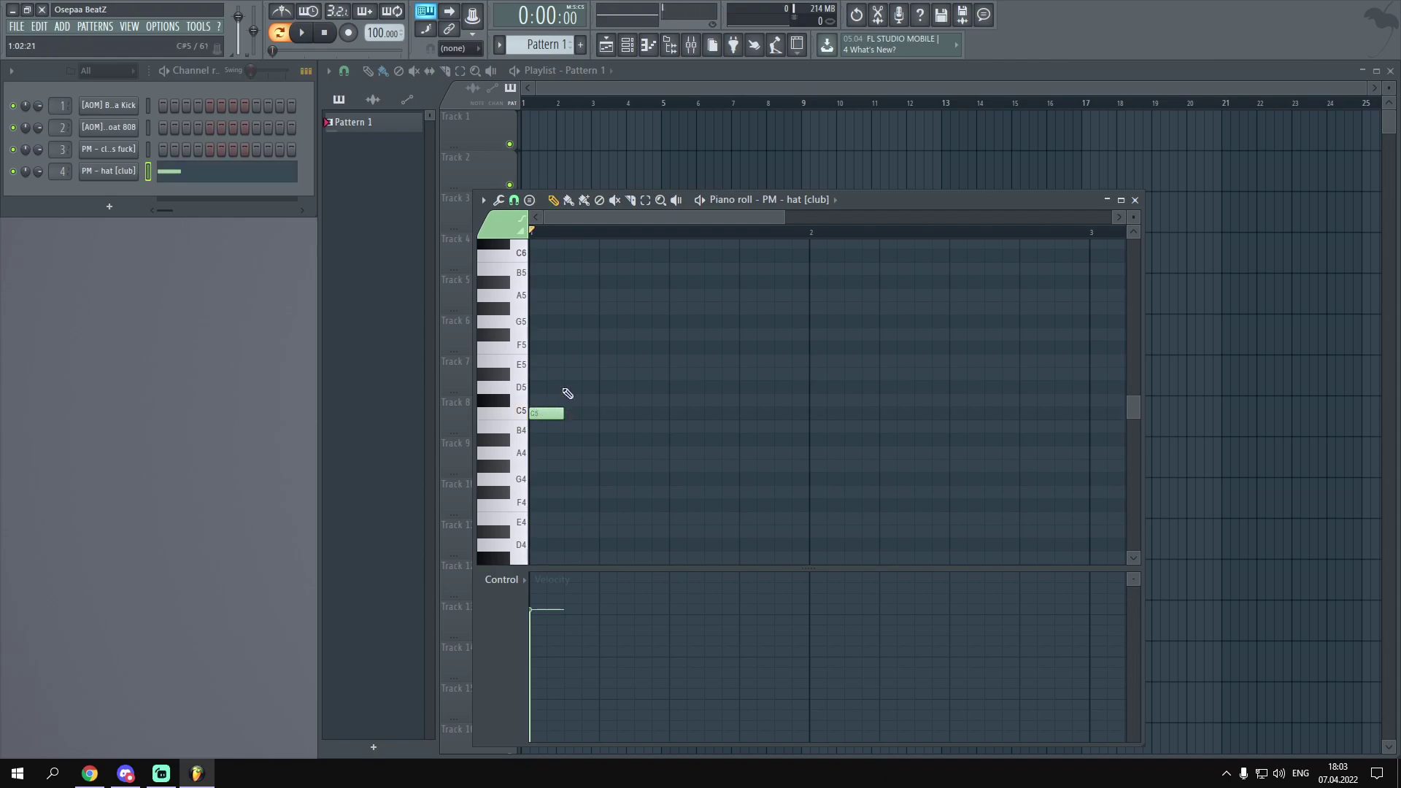
pyautogui.hotkey('ctrl', 'a')
pyautogui.hotkey('ctrl', 'b')
pyautogui.click(1135, 200)
pyautogui.click(589, 137)
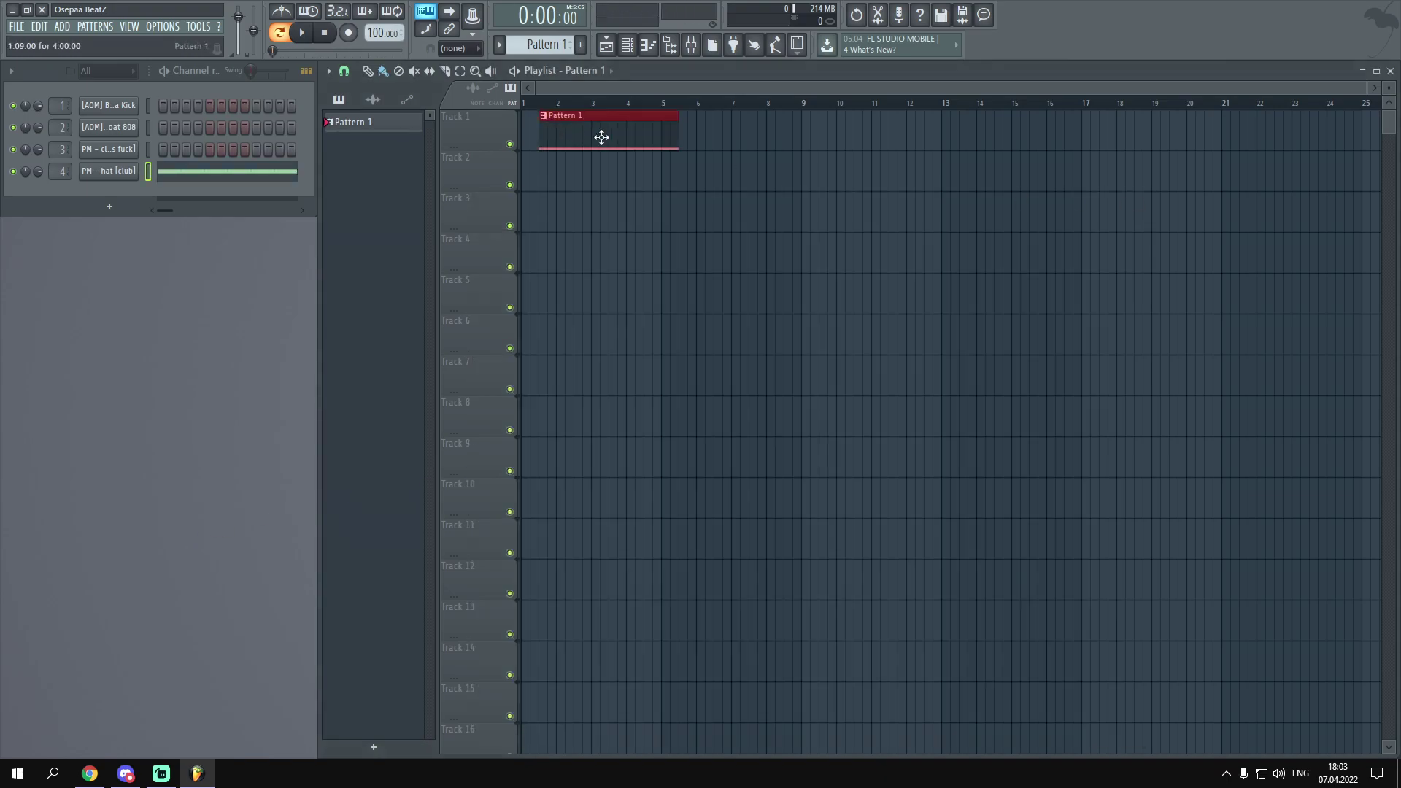
# Place a C5 note at the start of bar 1 in the [AOM] BlessYa Kick channel and audition further kick positions.
pyautogui.click(648, 45)
pyautogui.click(782, 199)
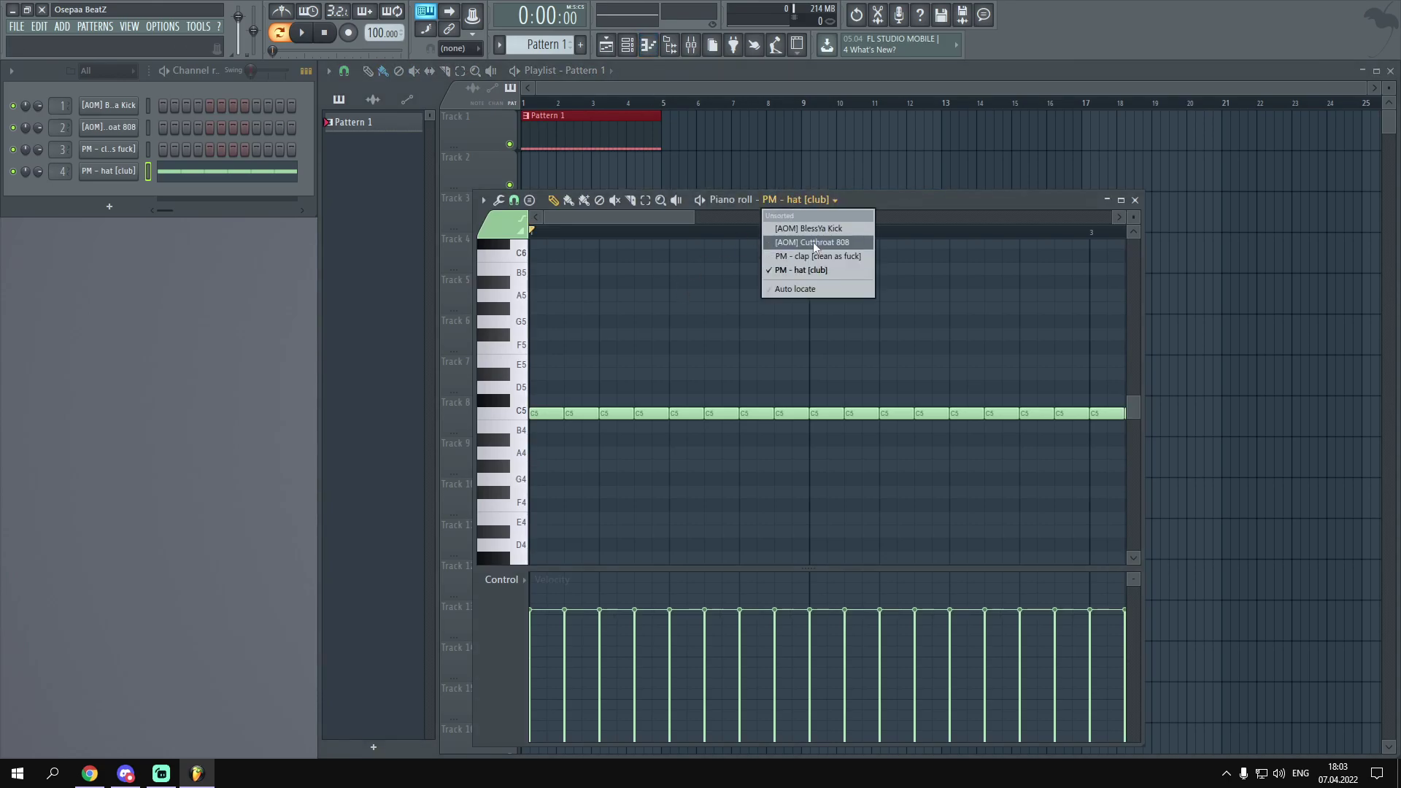
pyautogui.click(795, 226)
pyautogui.click(689, 413)
pyautogui.rightClick(702, 415)
pyautogui.click(710, 414)
pyautogui.click(782, 414)
pyautogui.rightClick(782, 414)
pyautogui.rightClick(721, 414)
pyautogui.press('space')
# Add C5 notes on beats 2 and 4 of bar 1 in the PM - clap channel while listening to the pattern.
pyautogui.click(807, 200)
pyautogui.click(826, 269)
pyautogui.click(808, 202)
pyautogui.click(817, 256)
pyautogui.press('space')
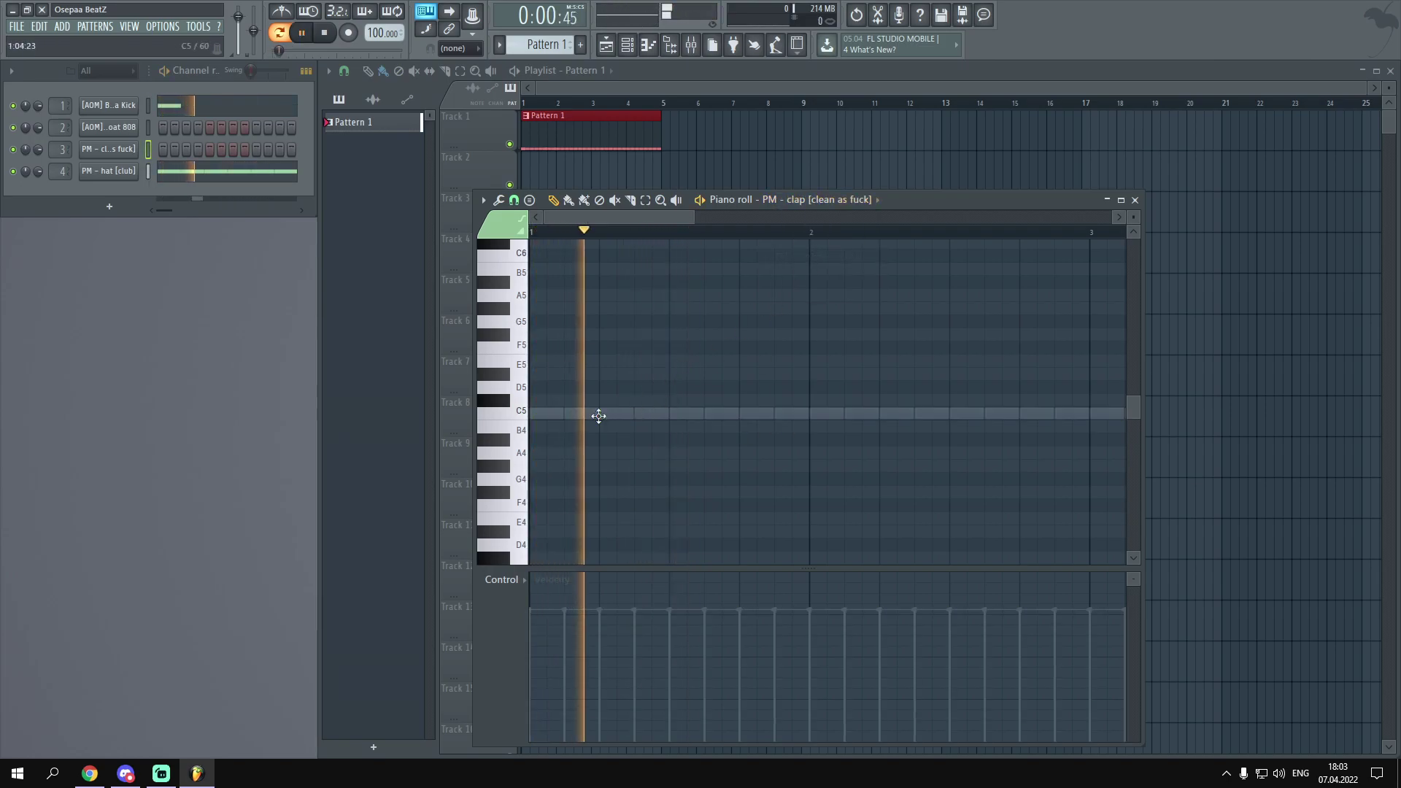
pyautogui.press('space')
# Add C5 notes on the fourth and sixth eighths of bar 1 in the [AOM] BlessYa Kick channel.
pyautogui.click(837, 200)
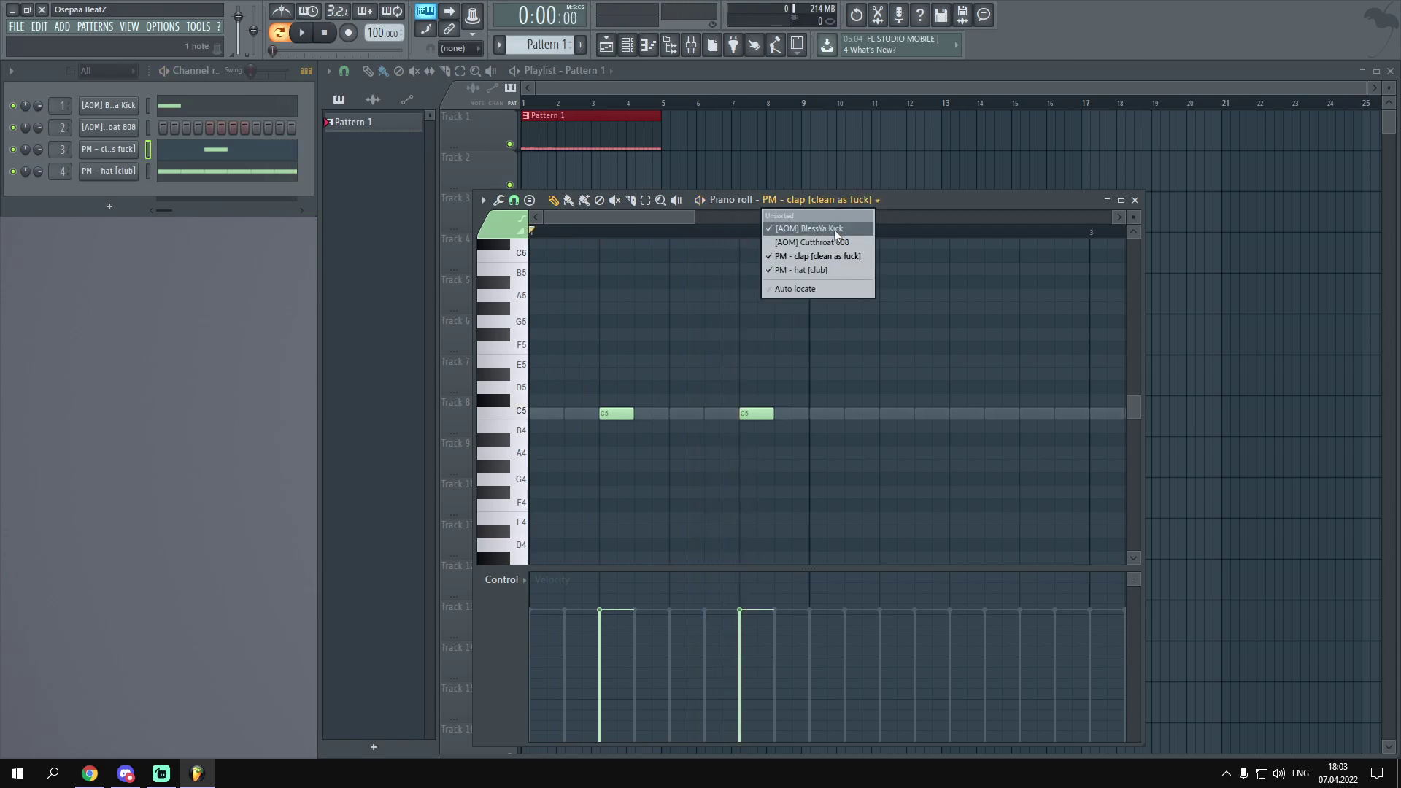
pyautogui.click(811, 229)
pyautogui.click(715, 413)
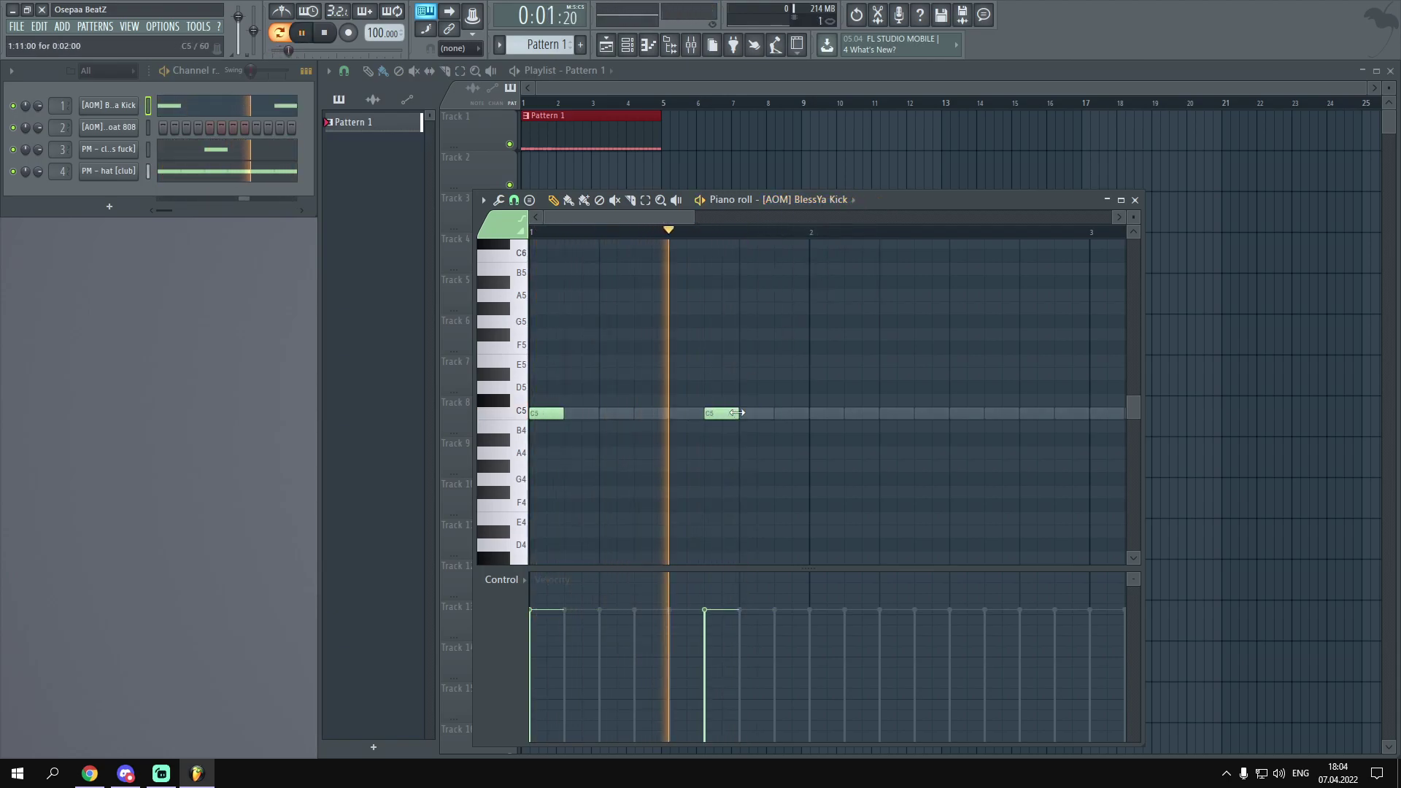
pyautogui.click(636, 416)
# Repeat the three-note kick rhythm of bar 1 through bars 2, 3 and 4, keeping it aligned to the bar starts.
pyautogui.keyDown('ctrl'); pyautogui.moveTo(811, 354); pyautogui.dragTo(543, 419); pyautogui.keyUp('ctrl')
pyautogui.hotkey('ctrl', 'b')
pyautogui.moveTo(864, 407); pyautogui.dragTo(829, 409)
pyautogui.press('space')
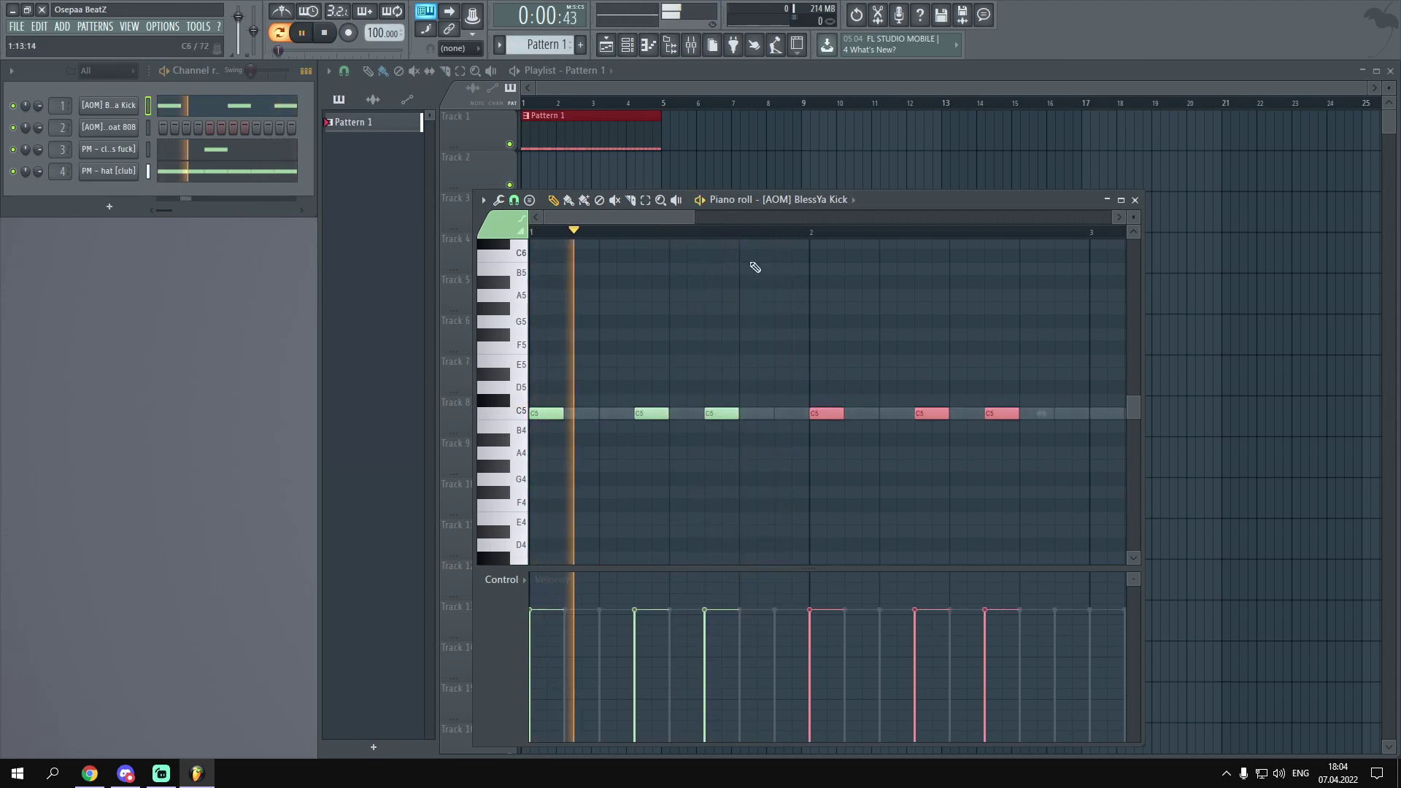
pyautogui.moveTo(694, 218); pyautogui.dragTo(874, 219)
pyautogui.keyDown('ctrl'); pyautogui.moveTo(879, 330); pyautogui.dragTo(536, 432); pyautogui.keyUp('ctrl')
pyautogui.hotkey('ctrl', 'b')
pyautogui.moveTo(759, 418); pyautogui.dragTo(790, 411)
pyautogui.keyDown('ctrl'); pyautogui.click(844, 341); pyautogui.keyUp('ctrl')
# Add claps on beats 2 and 4 of bar 2 and duplicate the two-bar clap rhythm into bars 3 and 4.
pyautogui.click(836, 201)
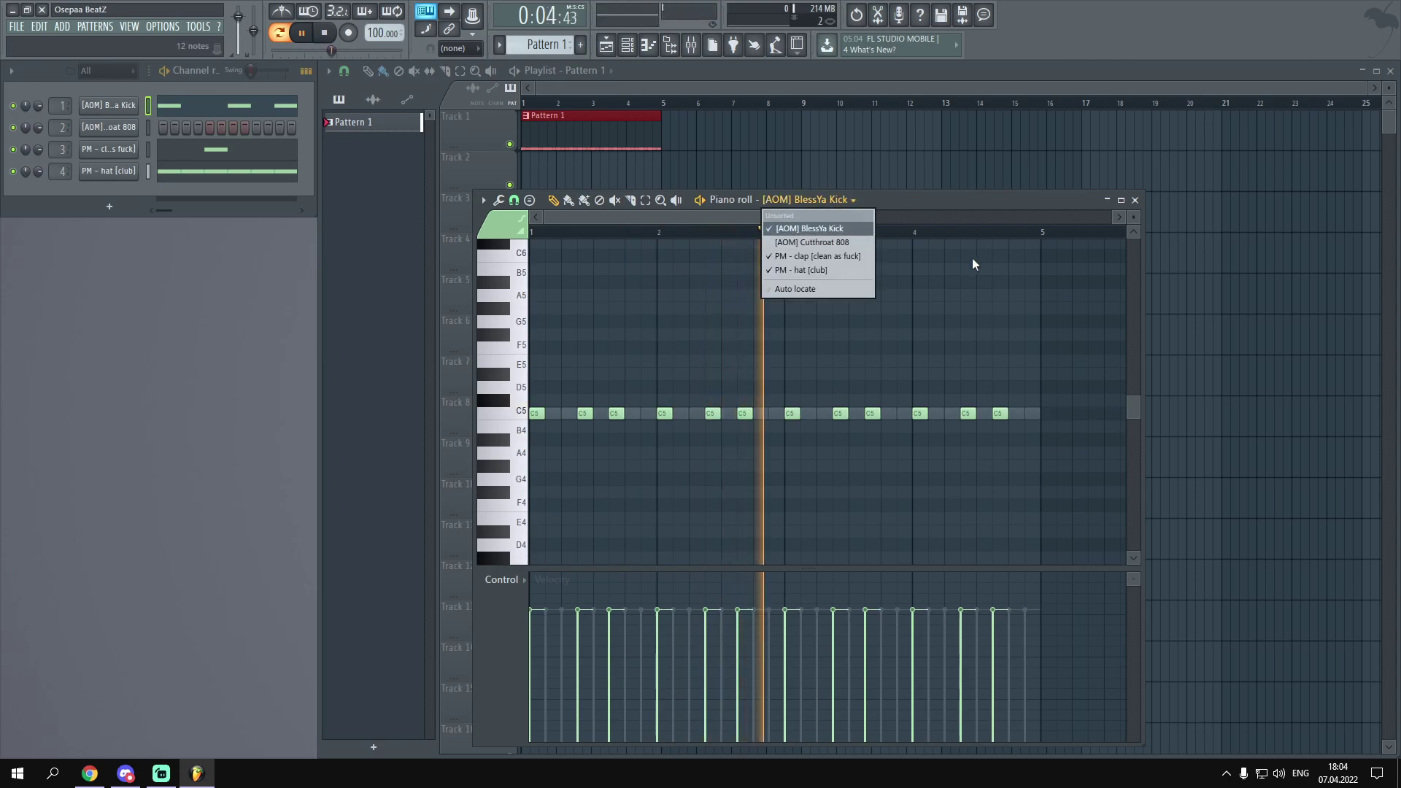
pyautogui.click(813, 256)
pyautogui.click(695, 413)
pyautogui.click(759, 414)
pyautogui.hotkey('ctrl', 'a')
pyautogui.hotkey('ctrl', 'b')
pyautogui.moveTo(775, 413); pyautogui.dragTo(821, 413)
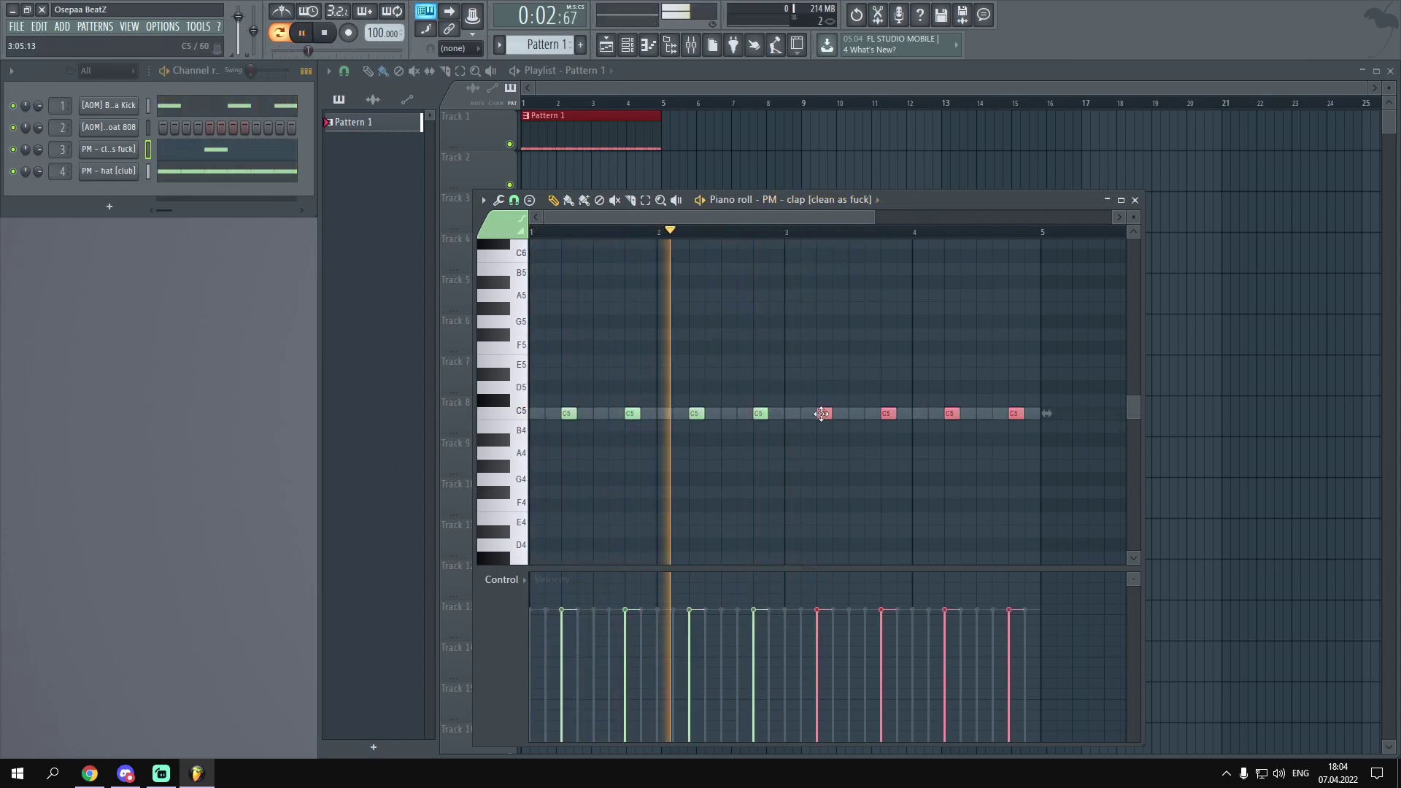
# Raise the velocity of all clap notes to the maximum.
pyautogui.hotkey('ctrl', 'a')
pyautogui.moveTo(1015, 582)
pyautogui.mouseDown()
pyautogui.moveTo(739, 444)
pyautogui.moveTo(1138, 437)
pyautogui.moveTo(970, 385)
pyautogui.moveTo(792, 548)
pyautogui.mouseUp()
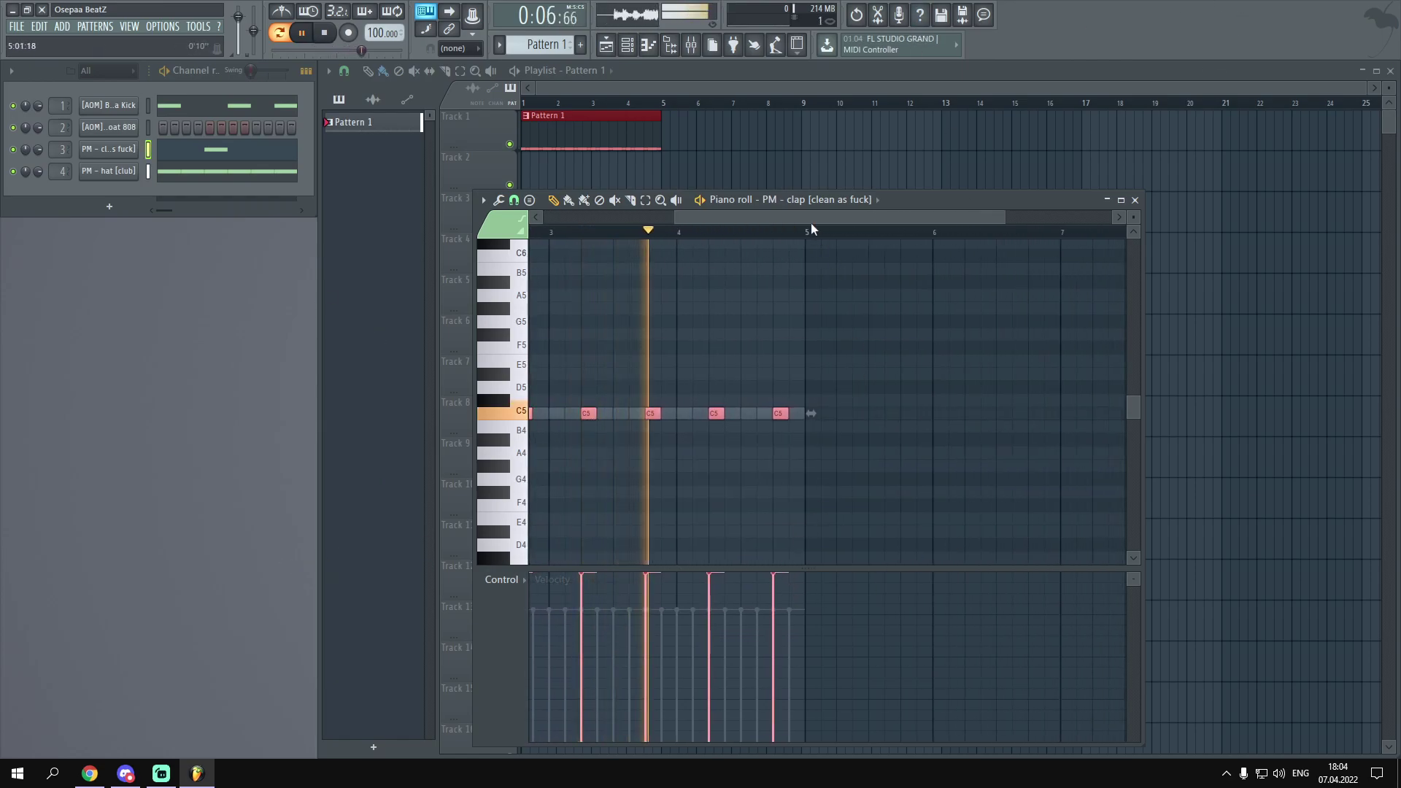
pyautogui.scroll(4, 810, 220)
# Raise the velocity of all [AOM] BlessYa Kick notes to about the maximum.
pyautogui.click(832, 199)
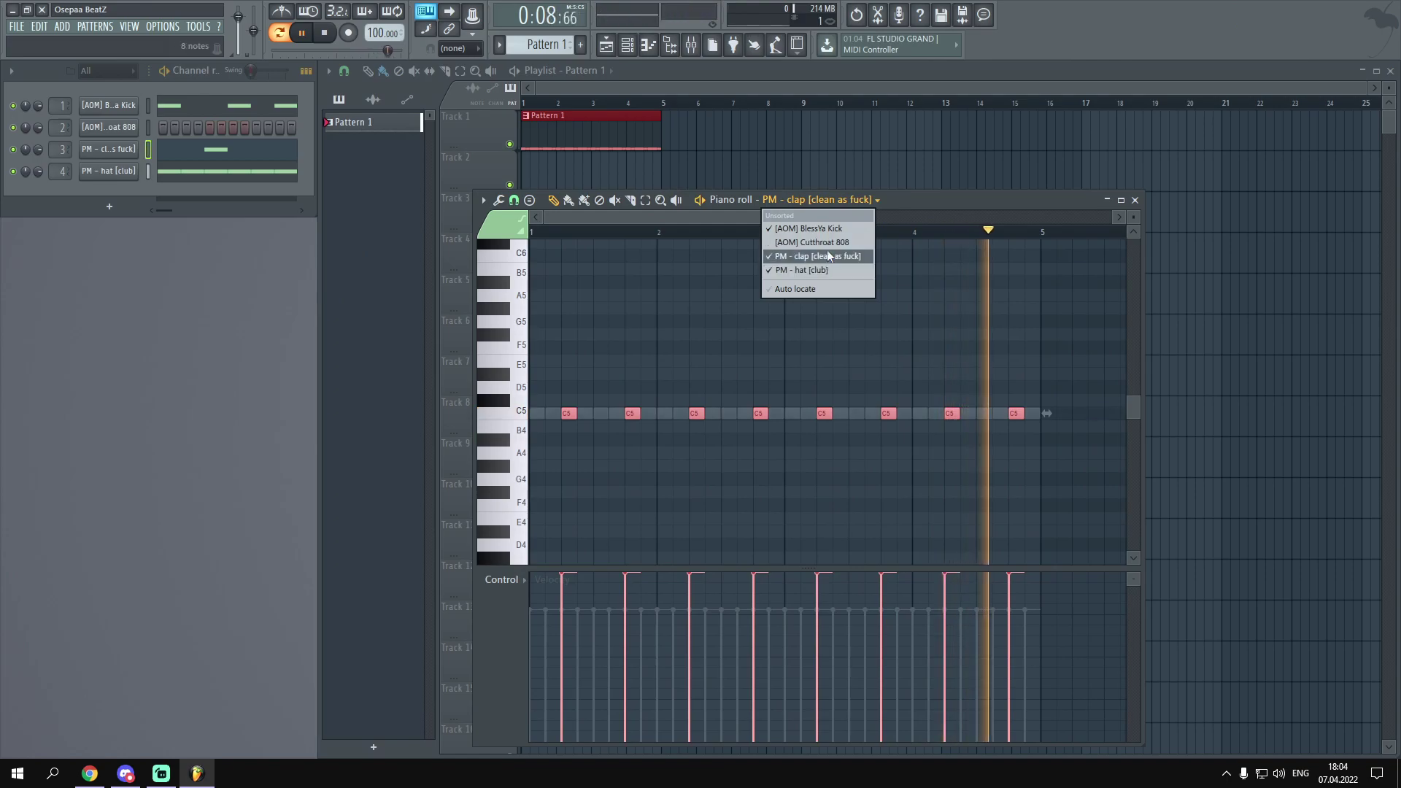
pyautogui.click(808, 229)
pyautogui.hotkey('ctrl', 'a')
pyautogui.moveTo(577, 579)
pyautogui.mouseDown()
pyautogui.moveTo(628, 541)
pyautogui.moveTo(557, 212)
pyautogui.moveTo(219, 168)
pyautogui.moveTo(532, 583)
pyautogui.moveTo(611, 568)
pyautogui.moveTo(620, 539)
pyautogui.mouseUp()
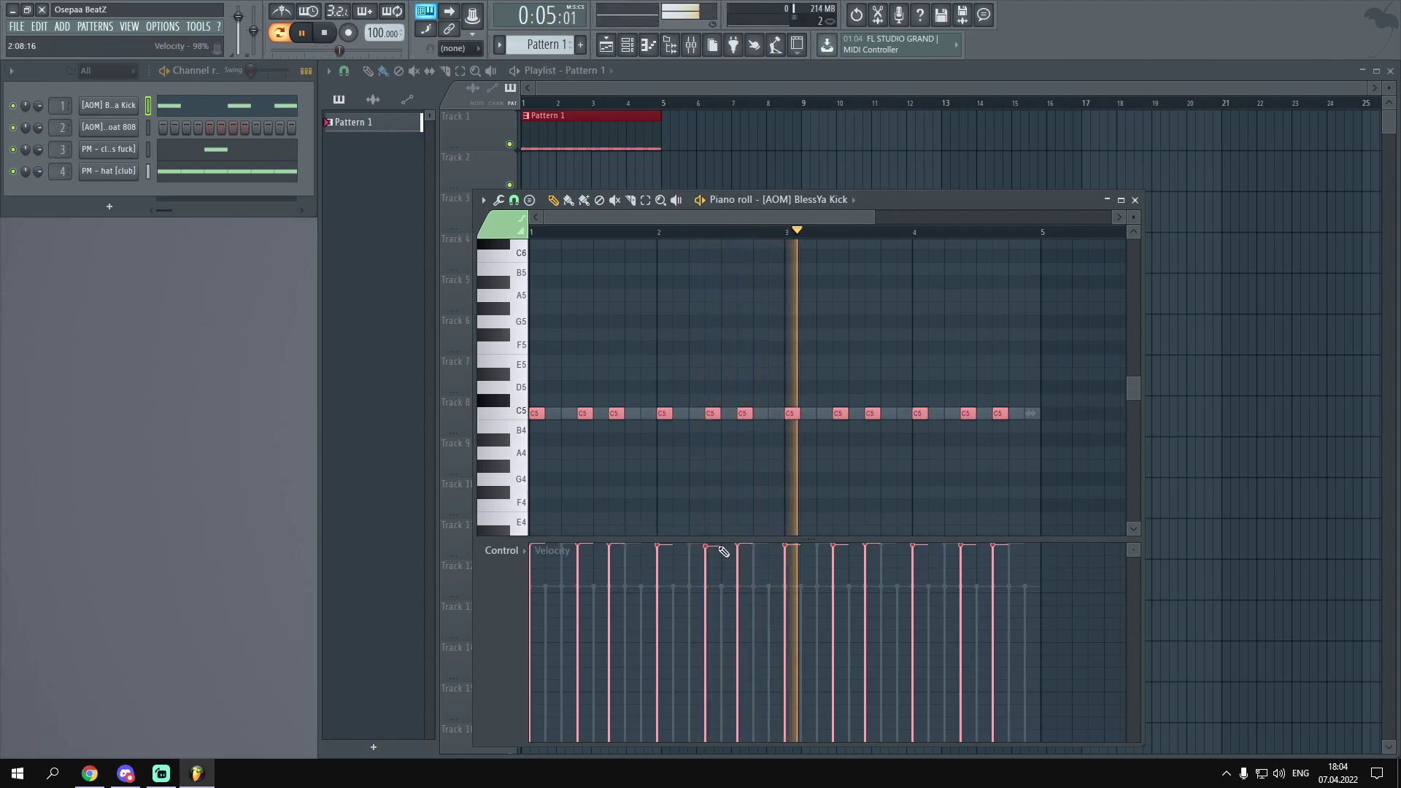
pyautogui.click(847, 539)
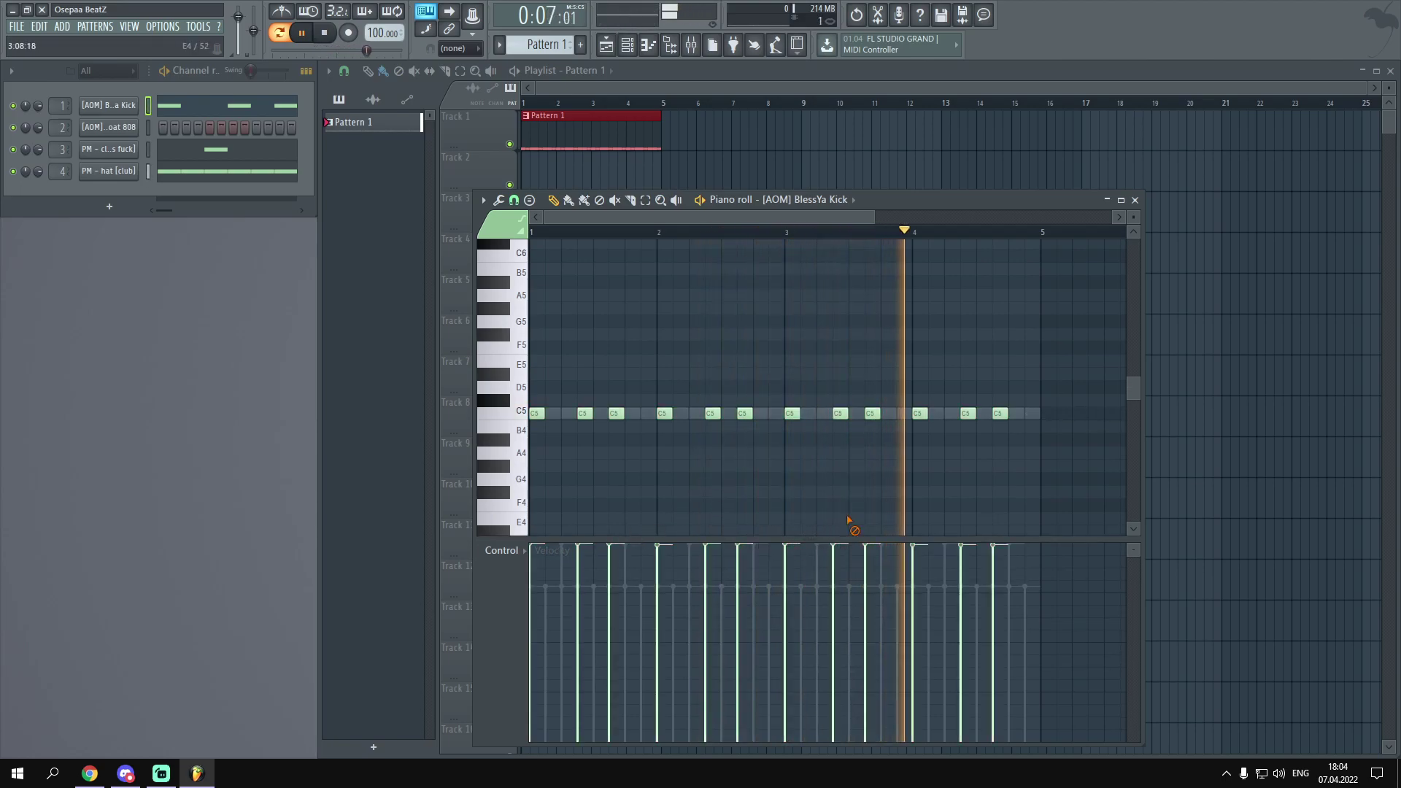
# Raise the velocity of all PM - hat [club] notes to 100% and close the piano roll.
pyautogui.click(808, 199)
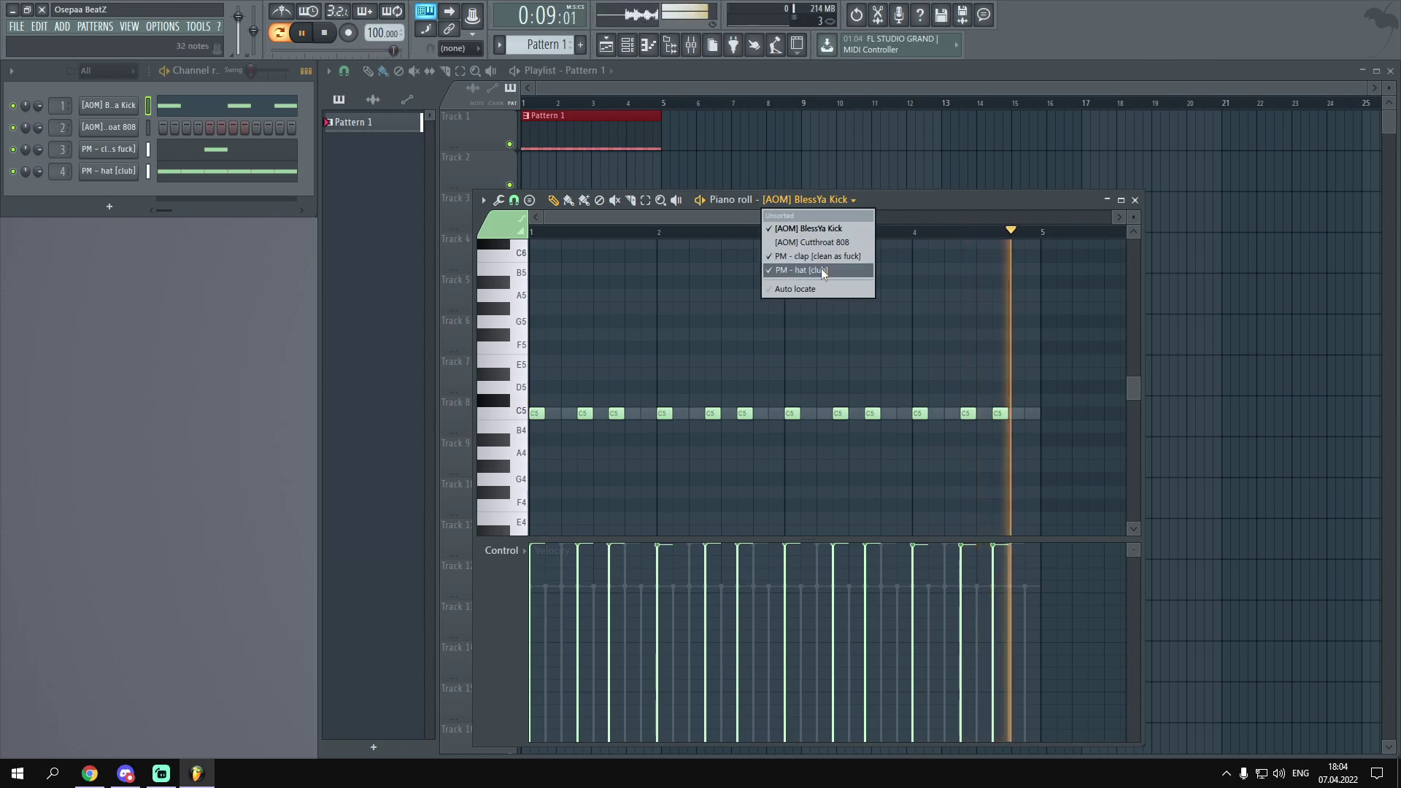
pyautogui.click(821, 269)
pyautogui.hotkey('ctrl', 'a')
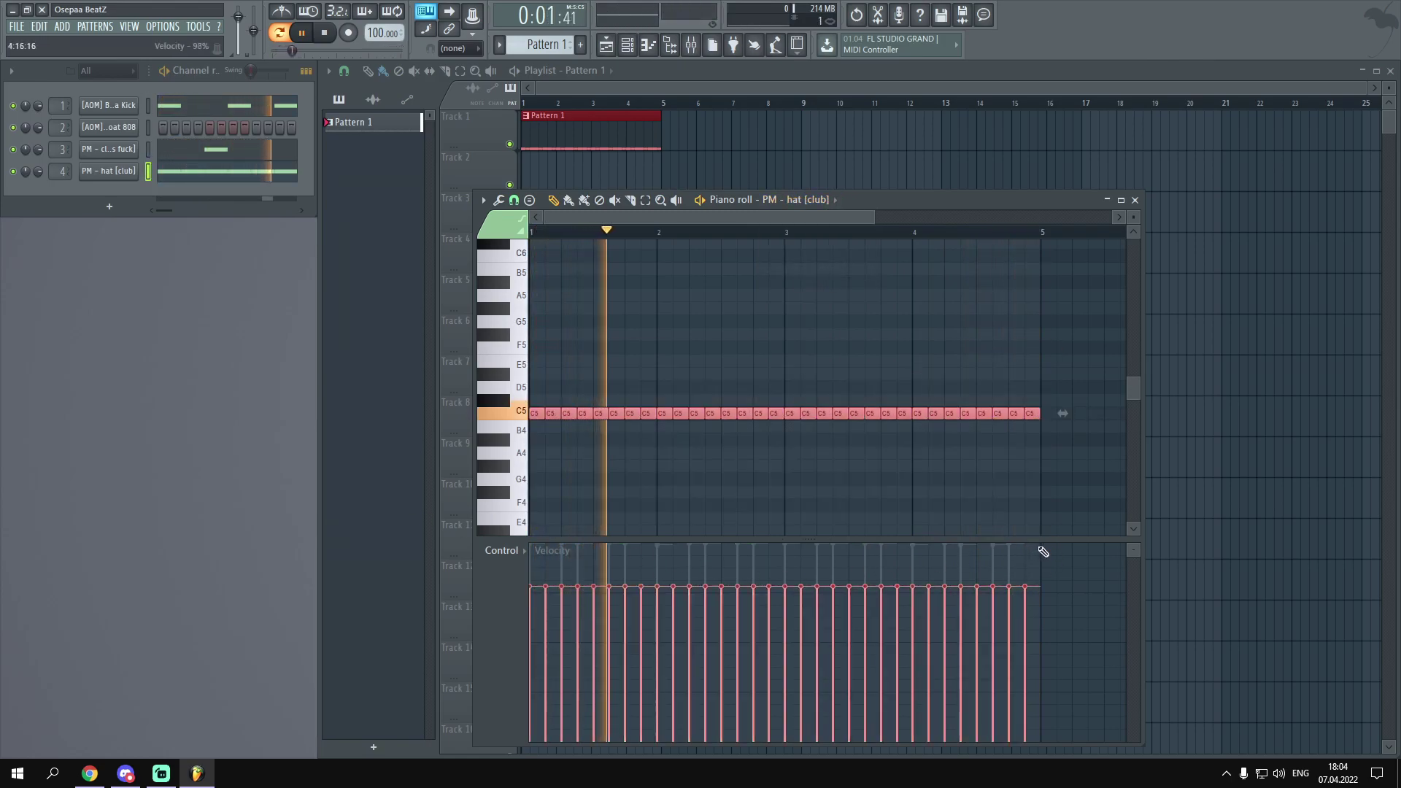
pyautogui.moveTo(1015, 544); pyautogui.dragTo(639, 543)
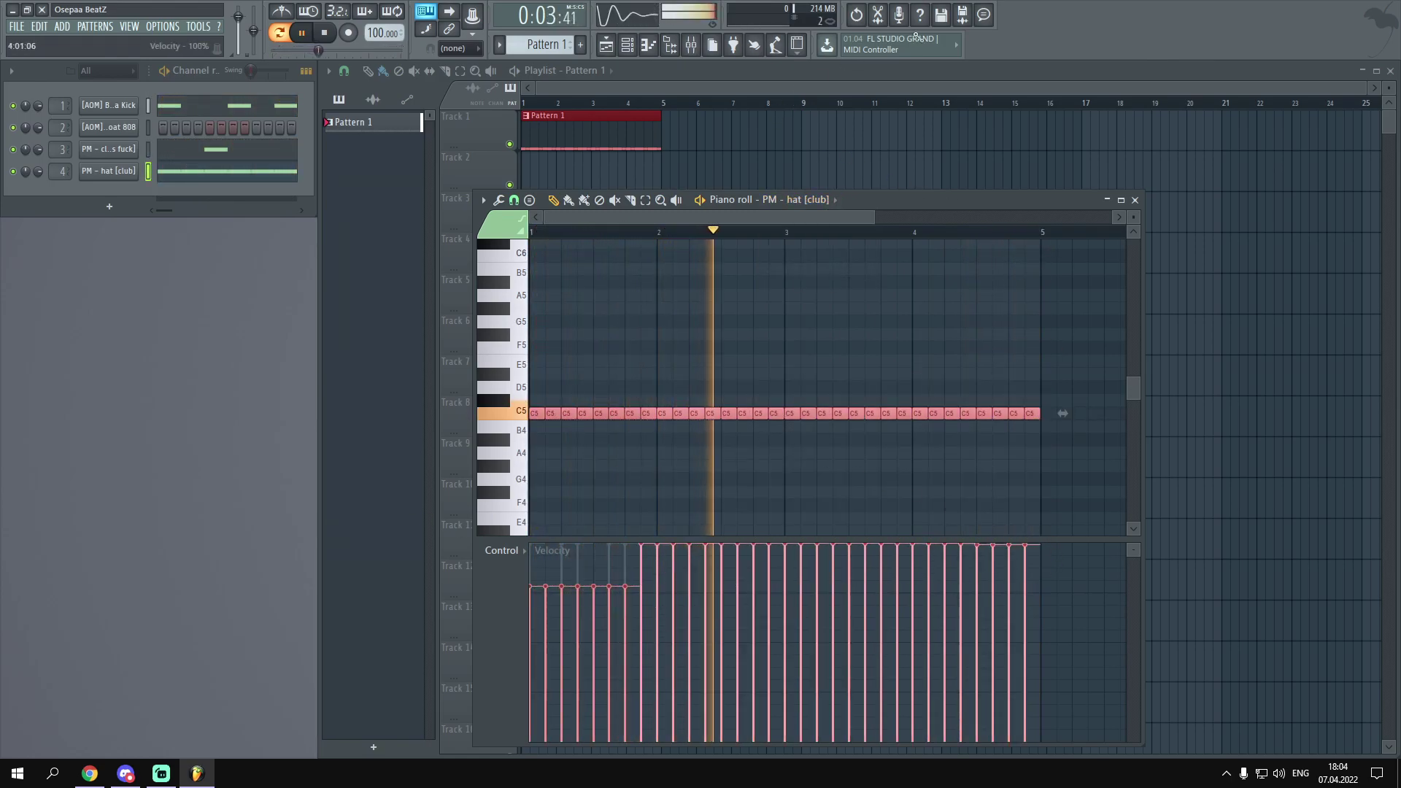
pyautogui.click(545, 547)
pyautogui.moveTo(544, 548)
pyautogui.mouseDown()
pyautogui.moveTo(641, 546)
pyautogui.moveTo(1204, 218)
pyautogui.moveTo(817, 544)
pyautogui.moveTo(1035, 119)
pyautogui.mouseUp()
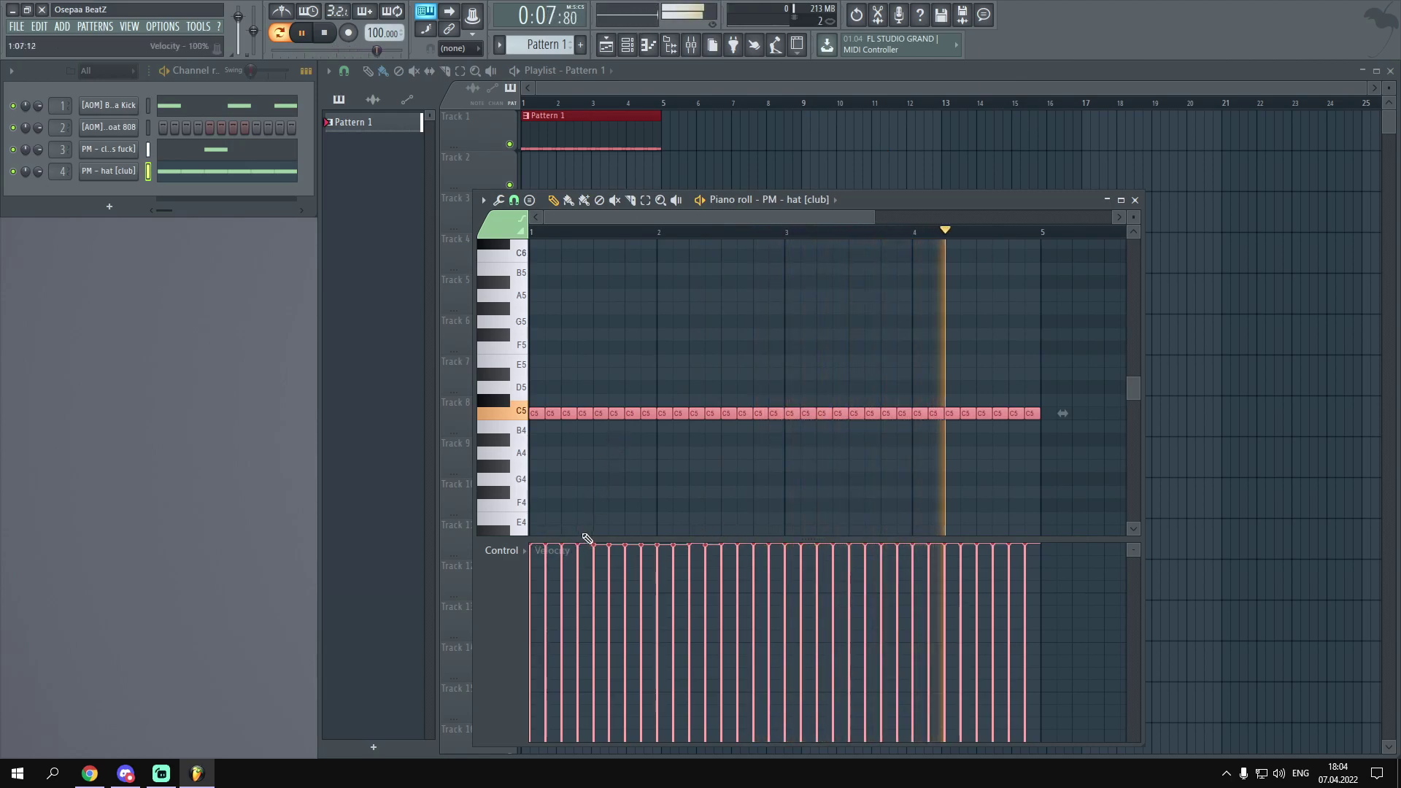
pyautogui.moveTo(604, 549); pyautogui.dragTo(604, 536)
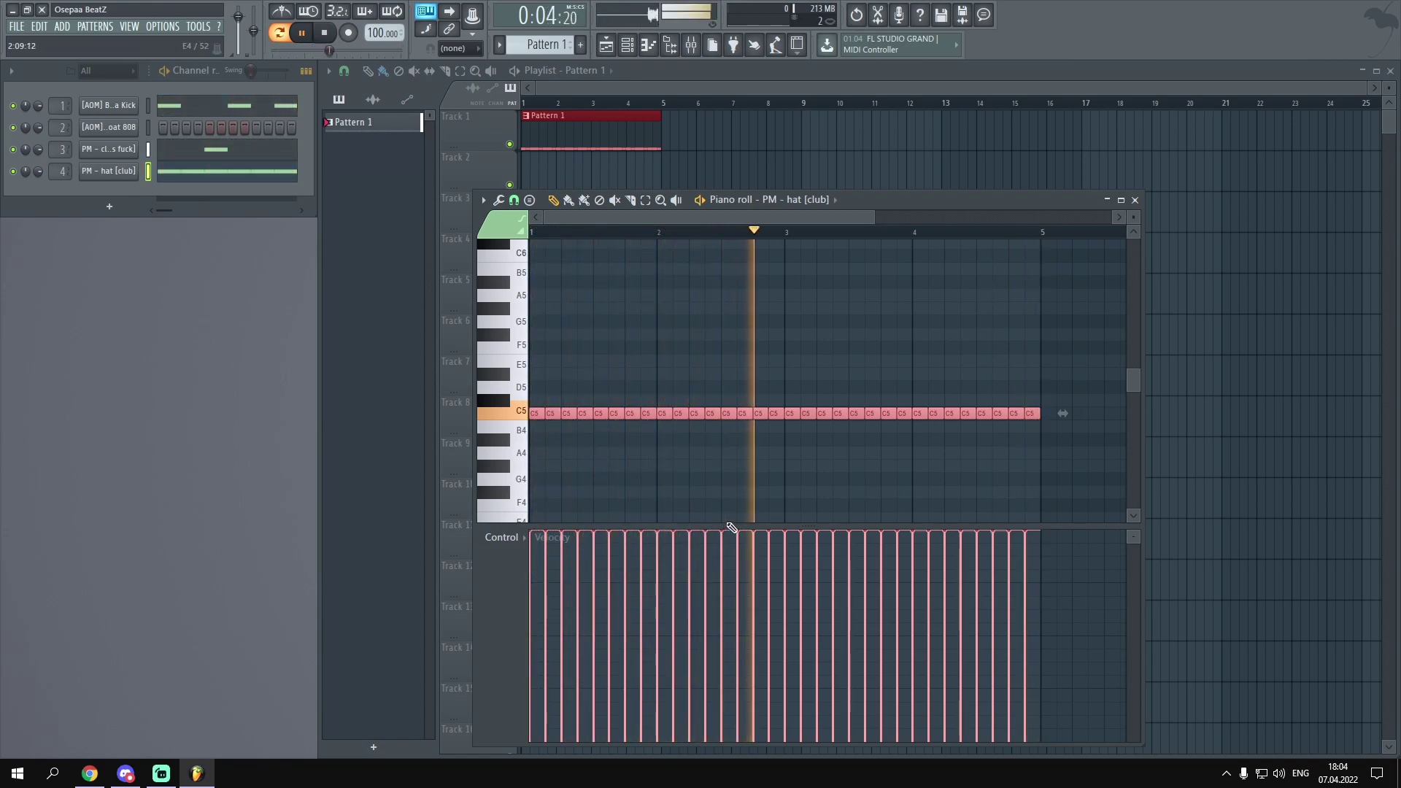
pyautogui.click(780, 506)
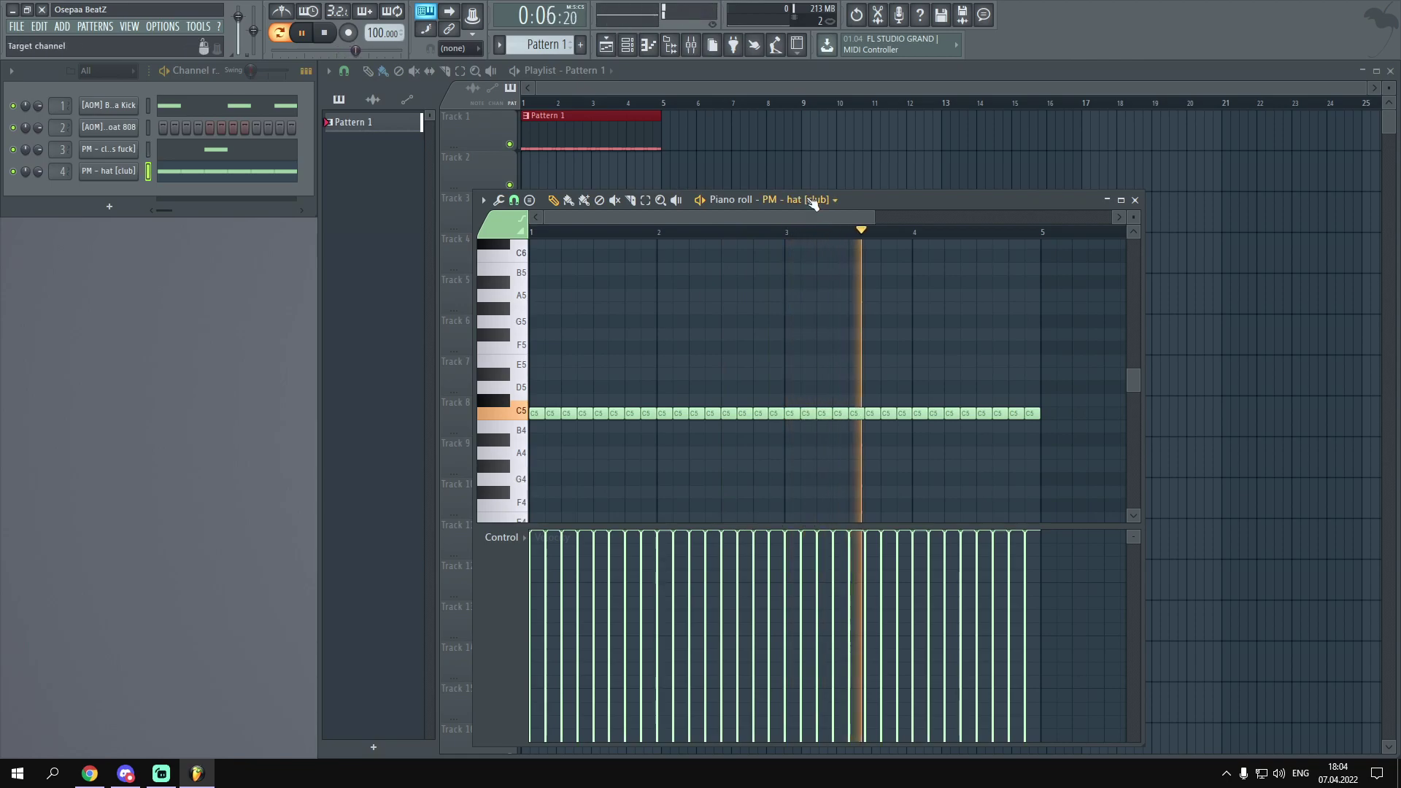
pyautogui.click(1134, 200)
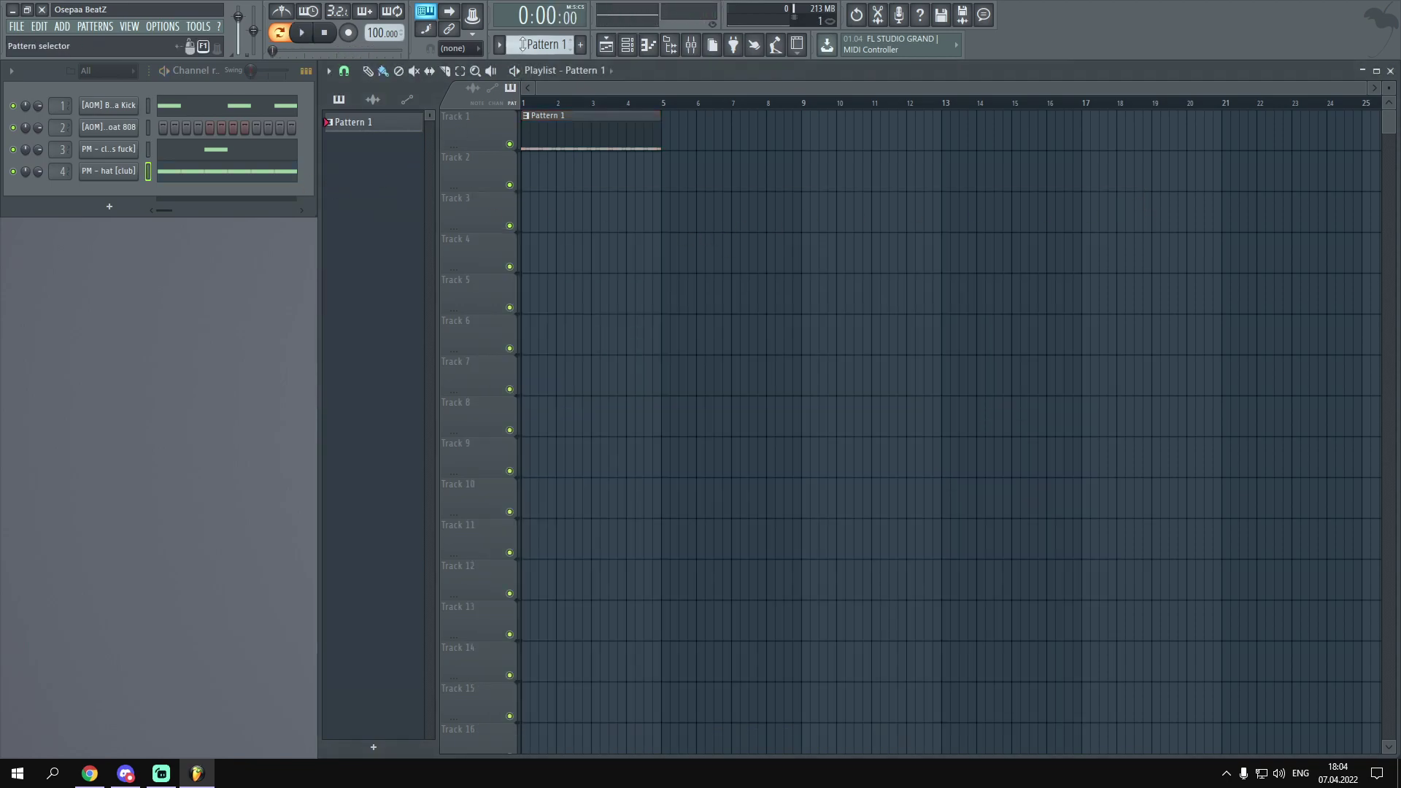
pyautogui.moveTo(522, 45); pyautogui.dragTo(521, 38)
pyautogui.press('space')
pyautogui.click(648, 45)
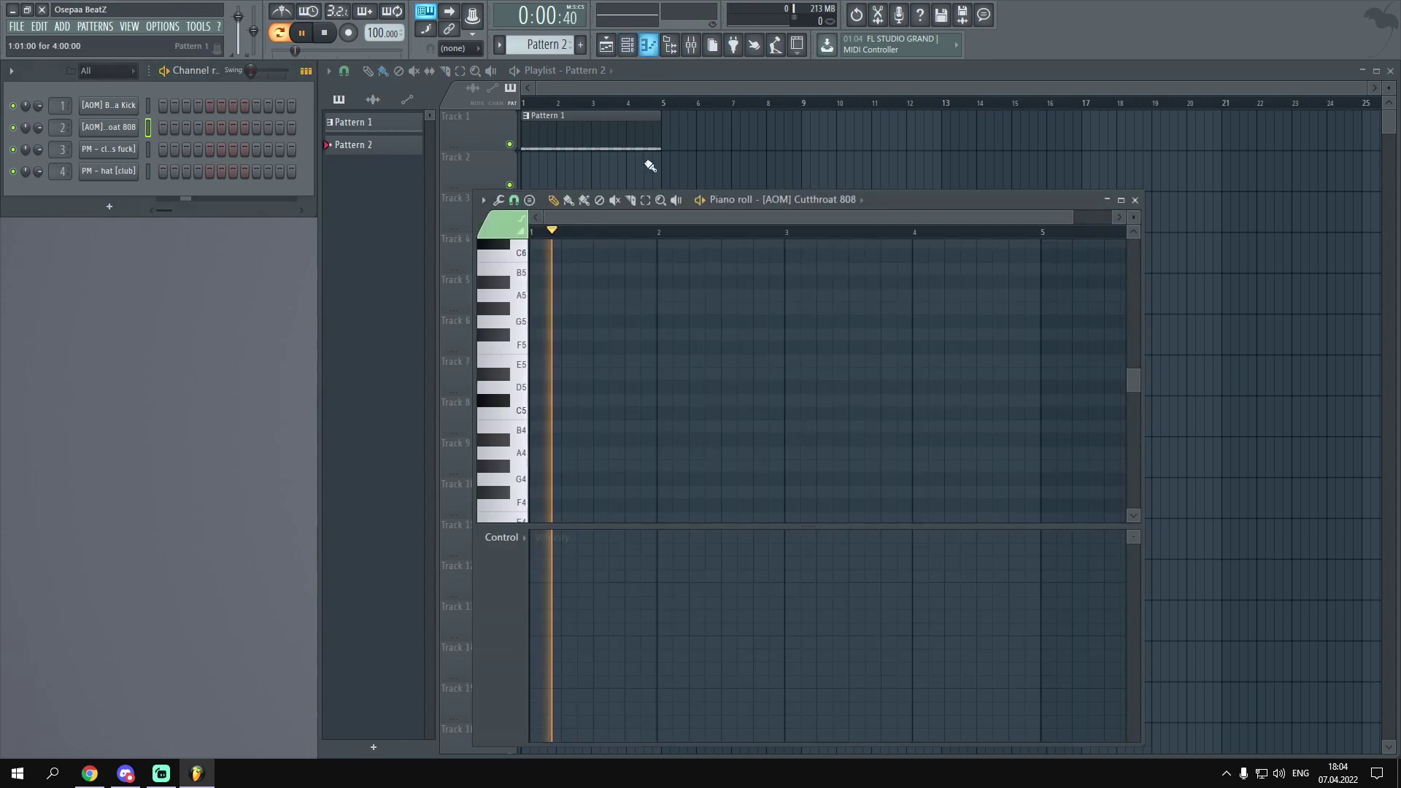
pyautogui.hotkey('ctrl', 'z')
pyautogui.rightClick(362, 124)
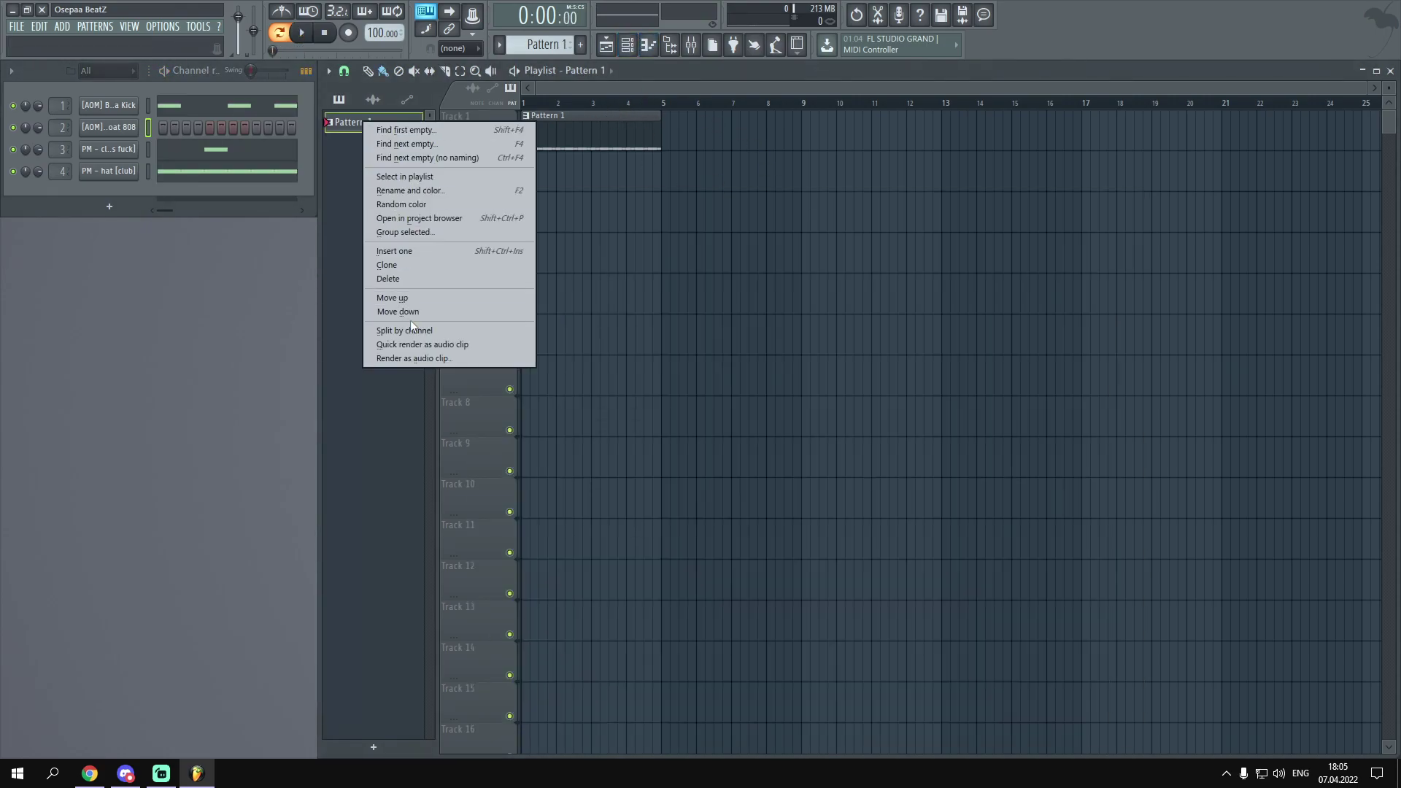
pyautogui.click(707, 231)
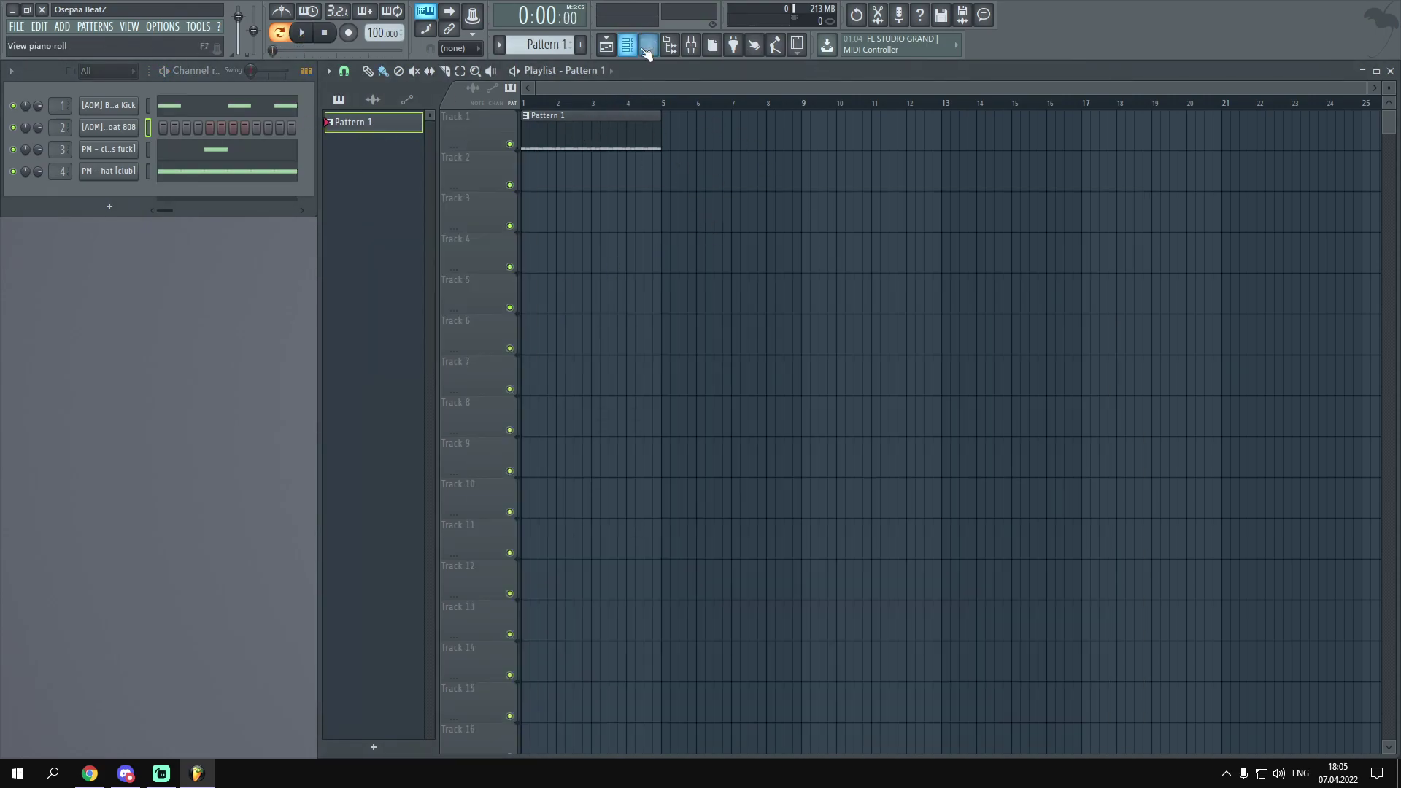
# Copy the kick's notes into the [AOM] Cutthroat 808 channel of Pattern 2 and place that pattern at bar 1 of Track 2.
pyautogui.rightClick(108, 102)
pyautogui.click(283, 120)
pyautogui.press('KP_Add')
pyautogui.rightClick(133, 130)
pyautogui.click(294, 153)
pyautogui.moveTo(657, 196); pyautogui.dragTo(562, 151)
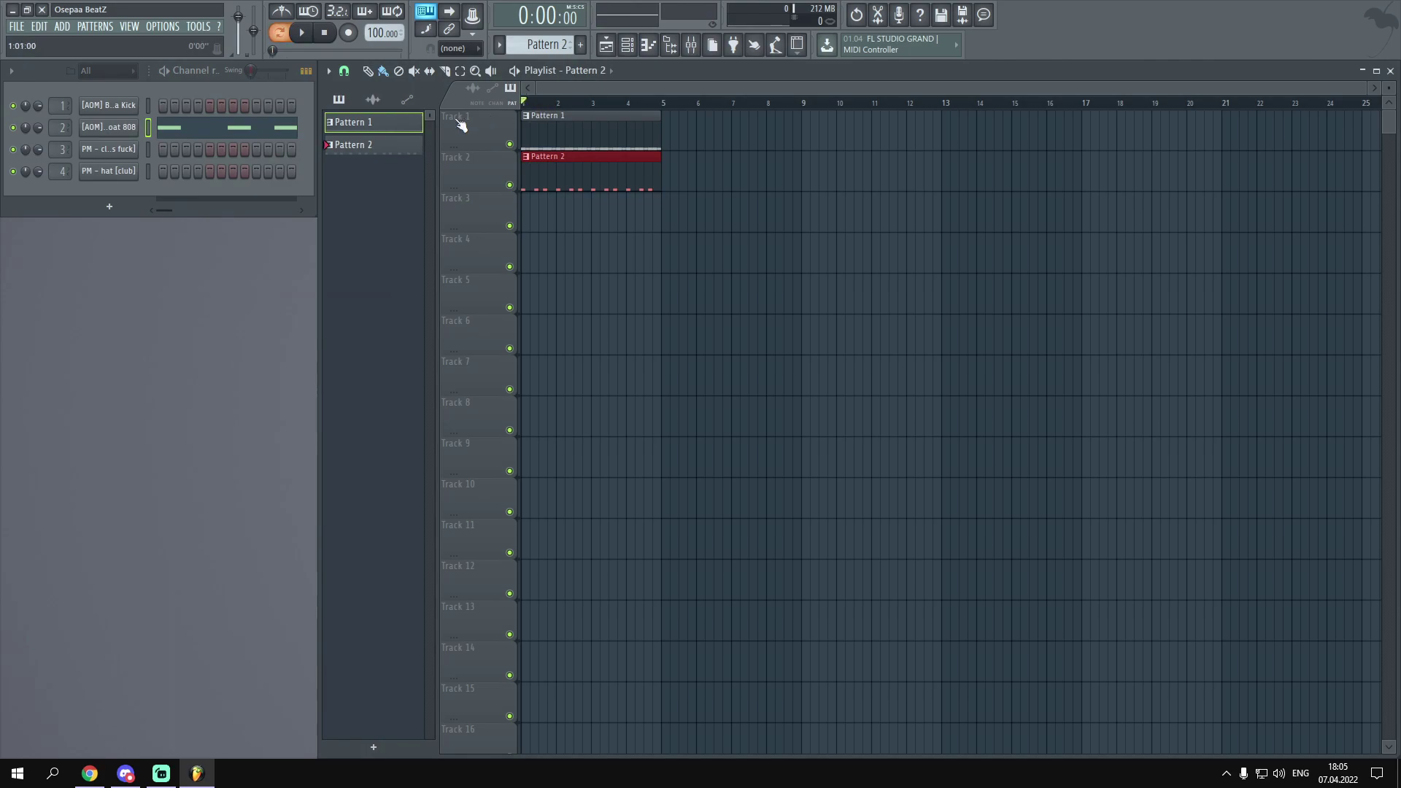
# Set the [AOM] Cutthroat 808 channel to cut itself when retriggered, using cut group 1 by 1.
pyautogui.click(97, 131)
pyautogui.click(222, 236)
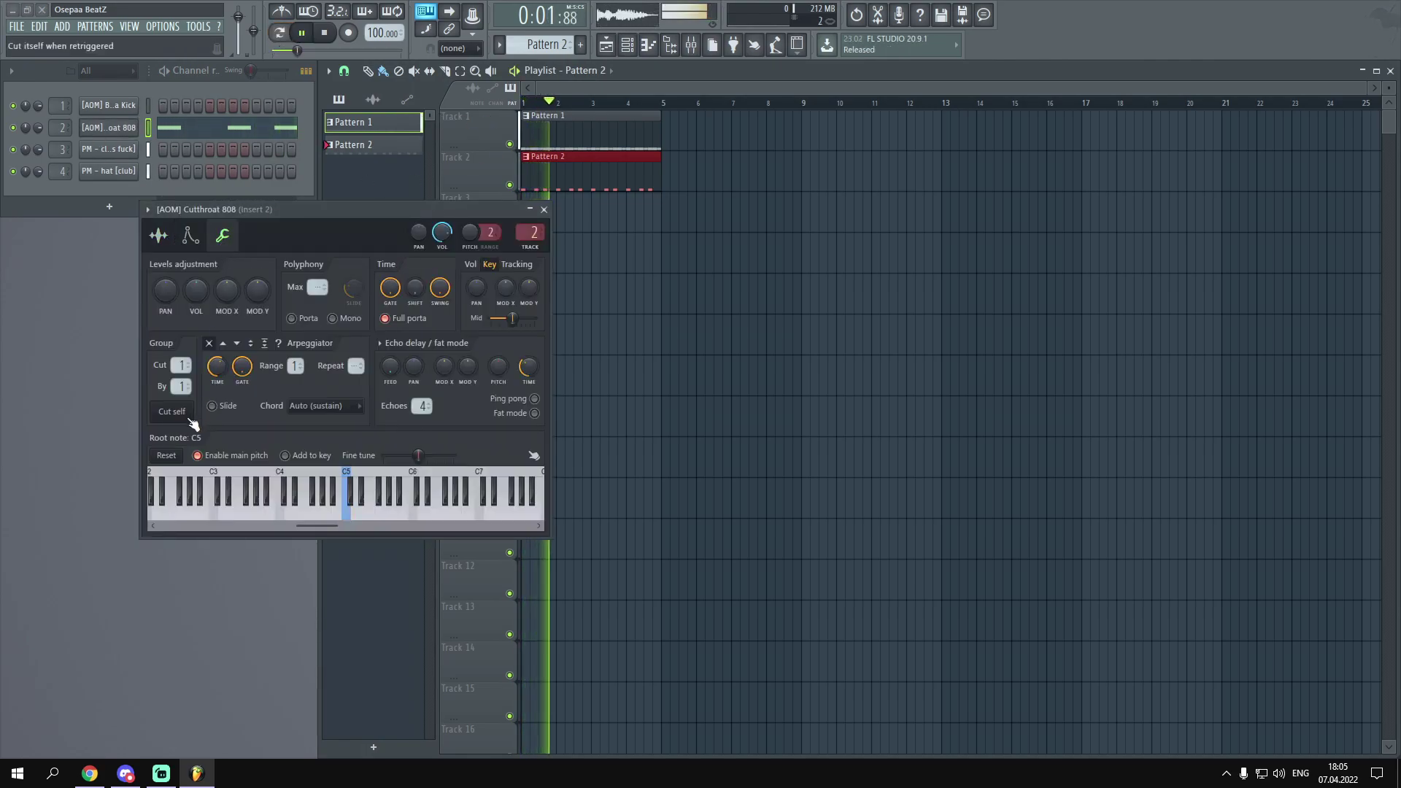
pyautogui.click(158, 235)
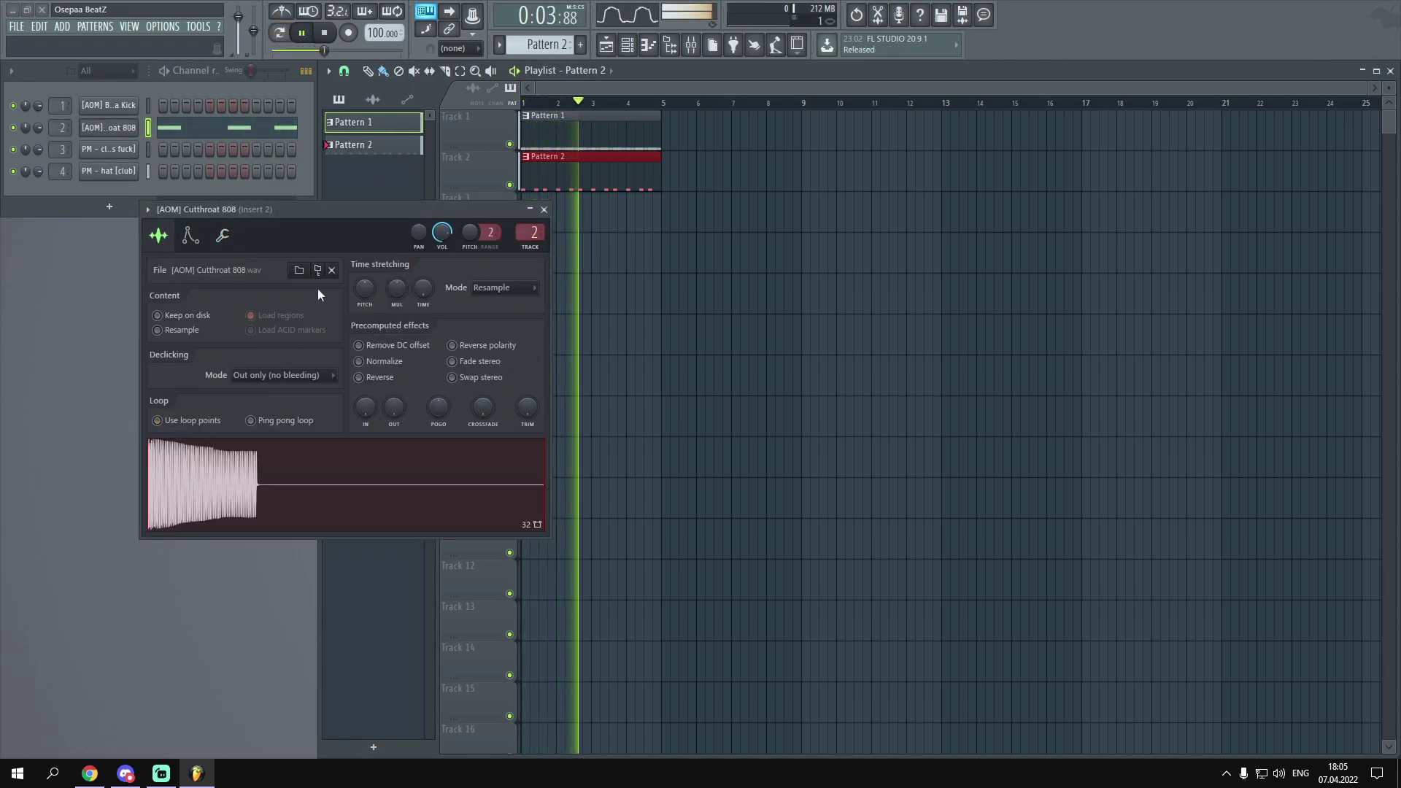
pyautogui.click(544, 209)
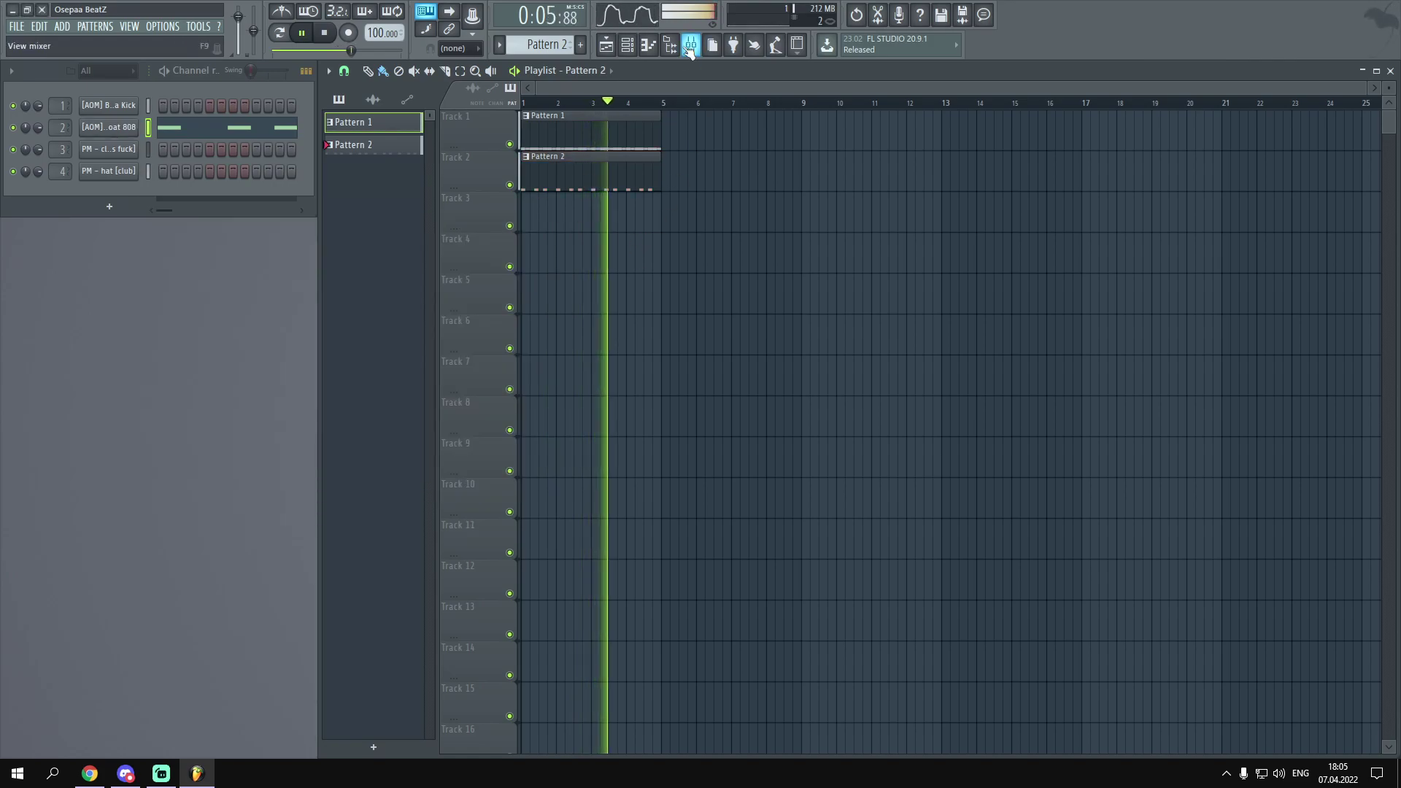
# Raise the Cutthroat 808 notes of bars 3 and 4 to G#5, leaving bars 1 and 2 on C5.
pyautogui.press('space')
pyautogui.click(648, 46)
pyautogui.press('space')
pyautogui.moveTo(1031, 355); pyautogui.dragTo(744, 324)
pyautogui.keyDown('ctrl'); pyautogui.click(745, 321); pyautogui.keyUp('ctrl')
pyautogui.hotkey('ctrl', 'z')
pyautogui.moveTo(766, 289); pyautogui.dragTo(661, 413)
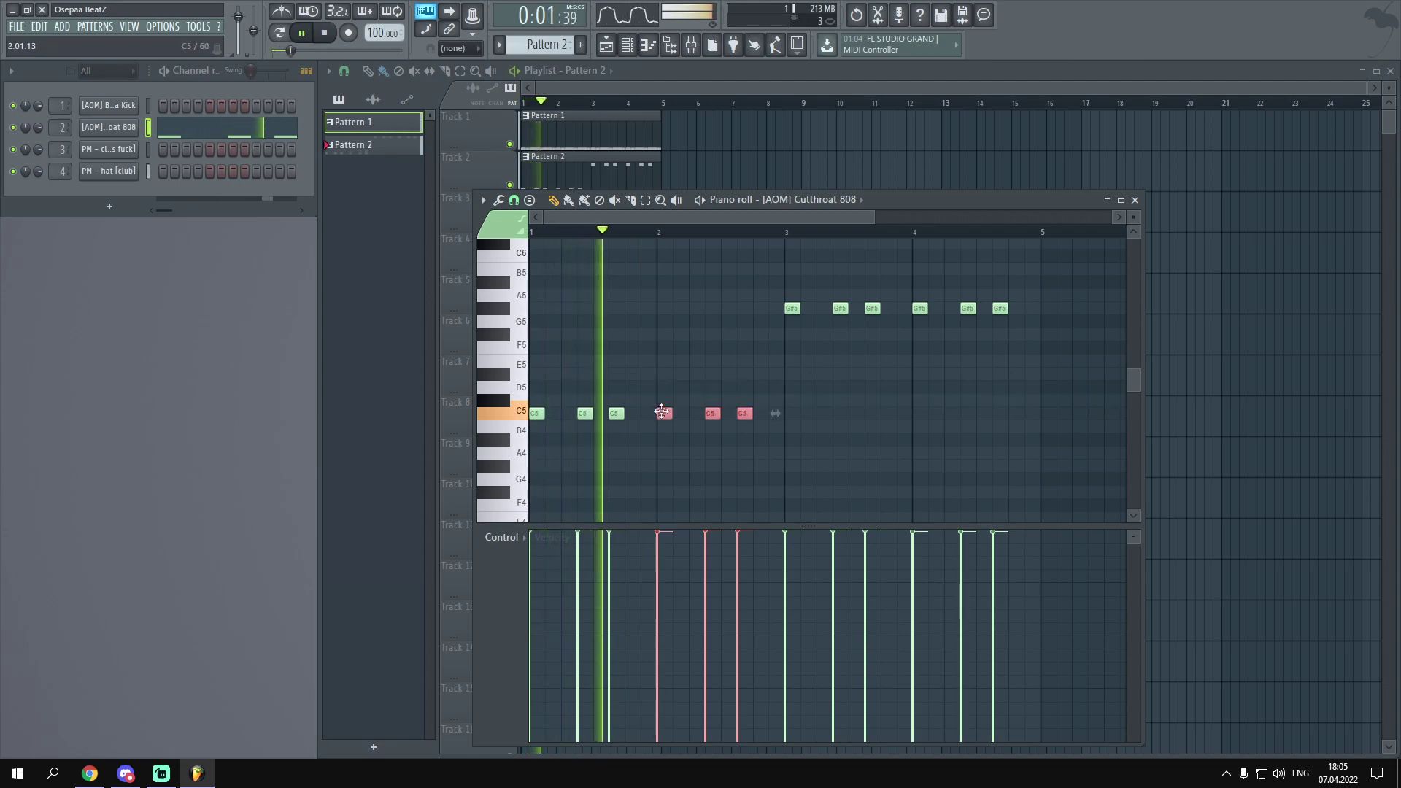
# Lower the three Cutthroat 808 notes in bar 4 to G5.
pyautogui.moveTo(873, 288); pyautogui.dragTo(791, 309)
pyautogui.moveTo(1004, 291)
pyautogui.mouseDown()
pyautogui.moveTo(980, 320)
pyautogui.moveTo(908, 317)
pyautogui.moveTo(919, 321)
pyautogui.mouseUp()
pyautogui.keyDown('ctrl'); pyautogui.click(909, 265); pyautogui.keyUp('ctrl')
# Add an 808 C6 note on the last eighth of bar 3 and a D#5 note on beat 4 of bar 4.
pyautogui.click(905, 259)
pyautogui.scroll(3, 913, 279)
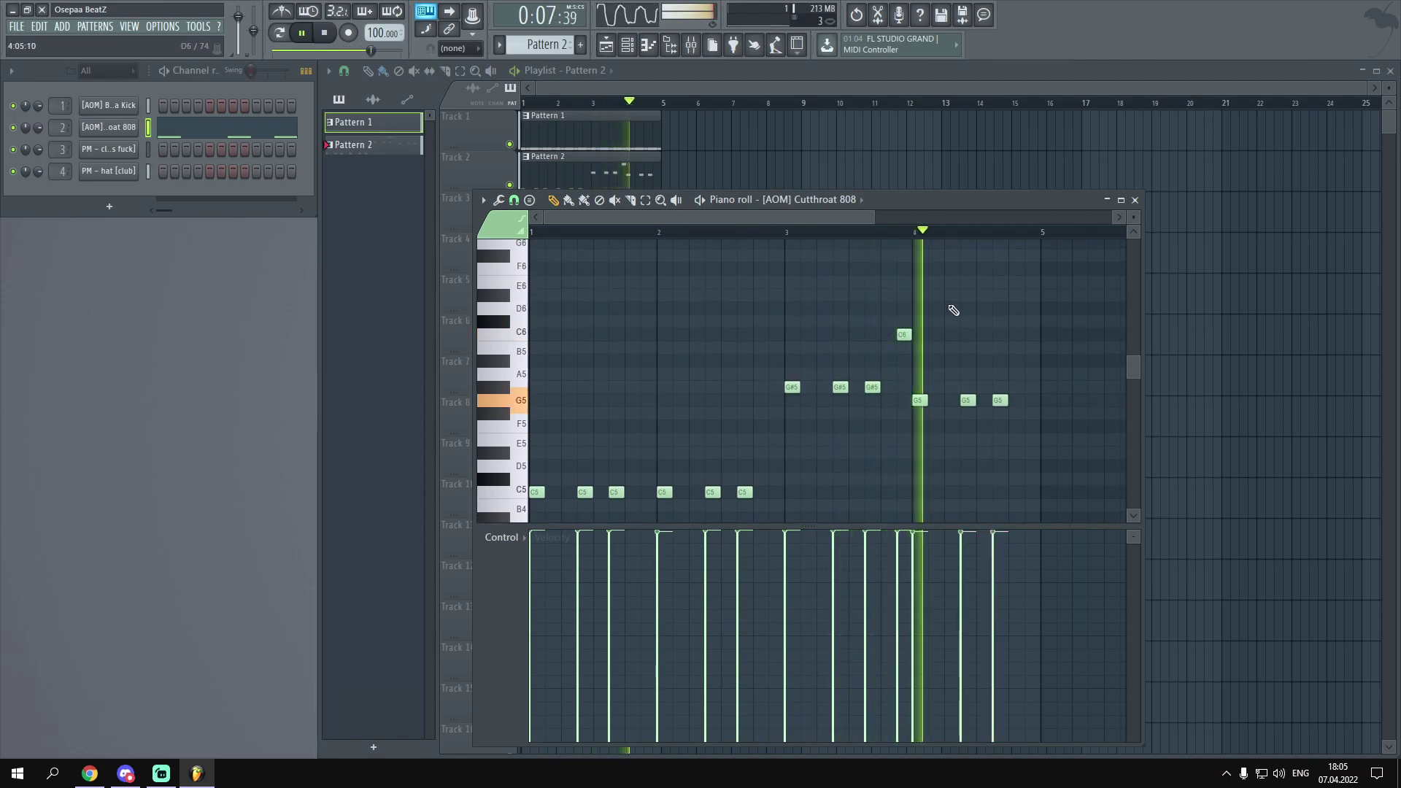
pyautogui.click(1010, 452)
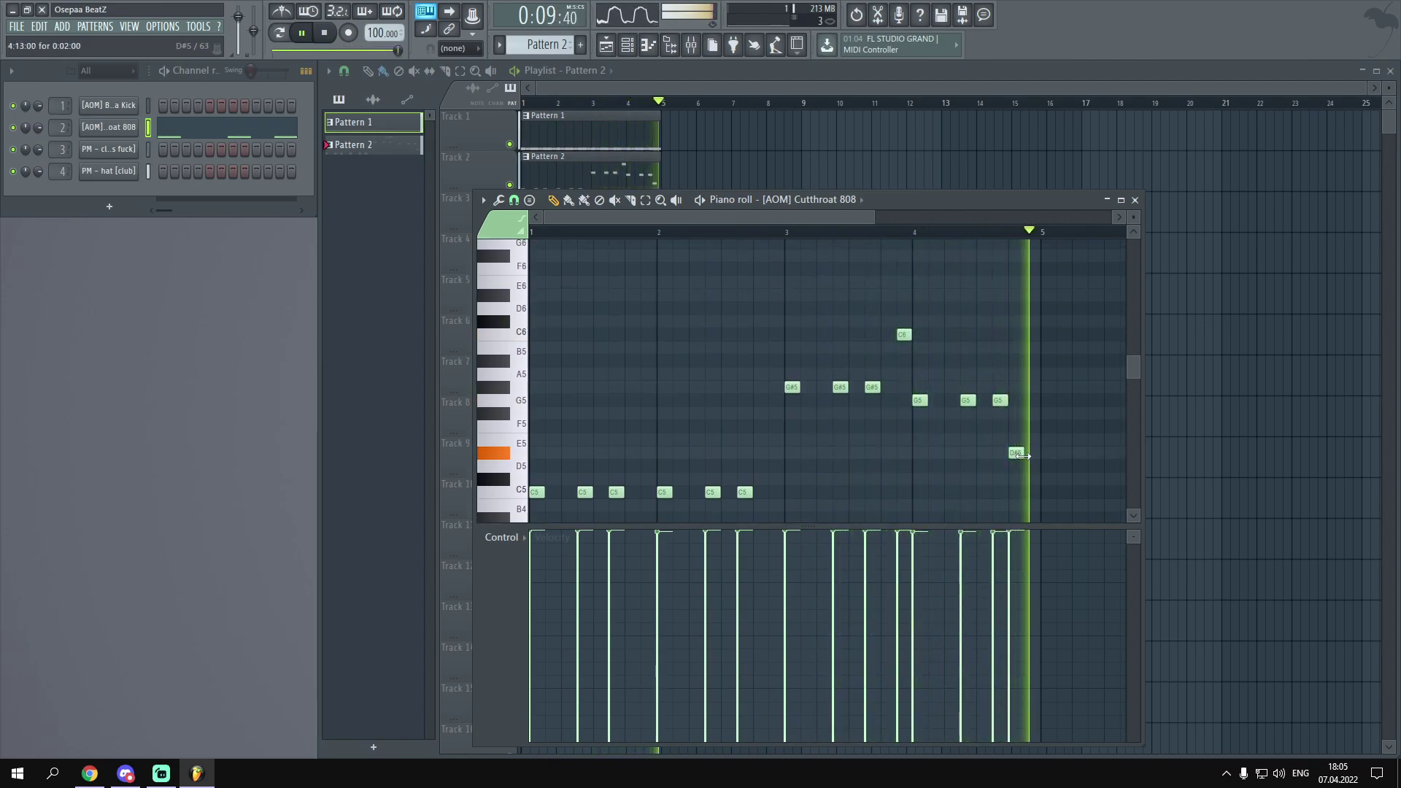
# Delete the 808 D#5 note in bar 4 and lower the C6 note at the end of bar 3 to G#5.
pyautogui.rightClick(1014, 452)
pyautogui.moveTo(794, 474); pyautogui.dragTo(535, 519)
pyautogui.keyDown('ctrl'); pyautogui.click(888, 369); pyautogui.keyUp('ctrl')
pyautogui.moveTo(903, 369); pyautogui.dragTo(905, 386)
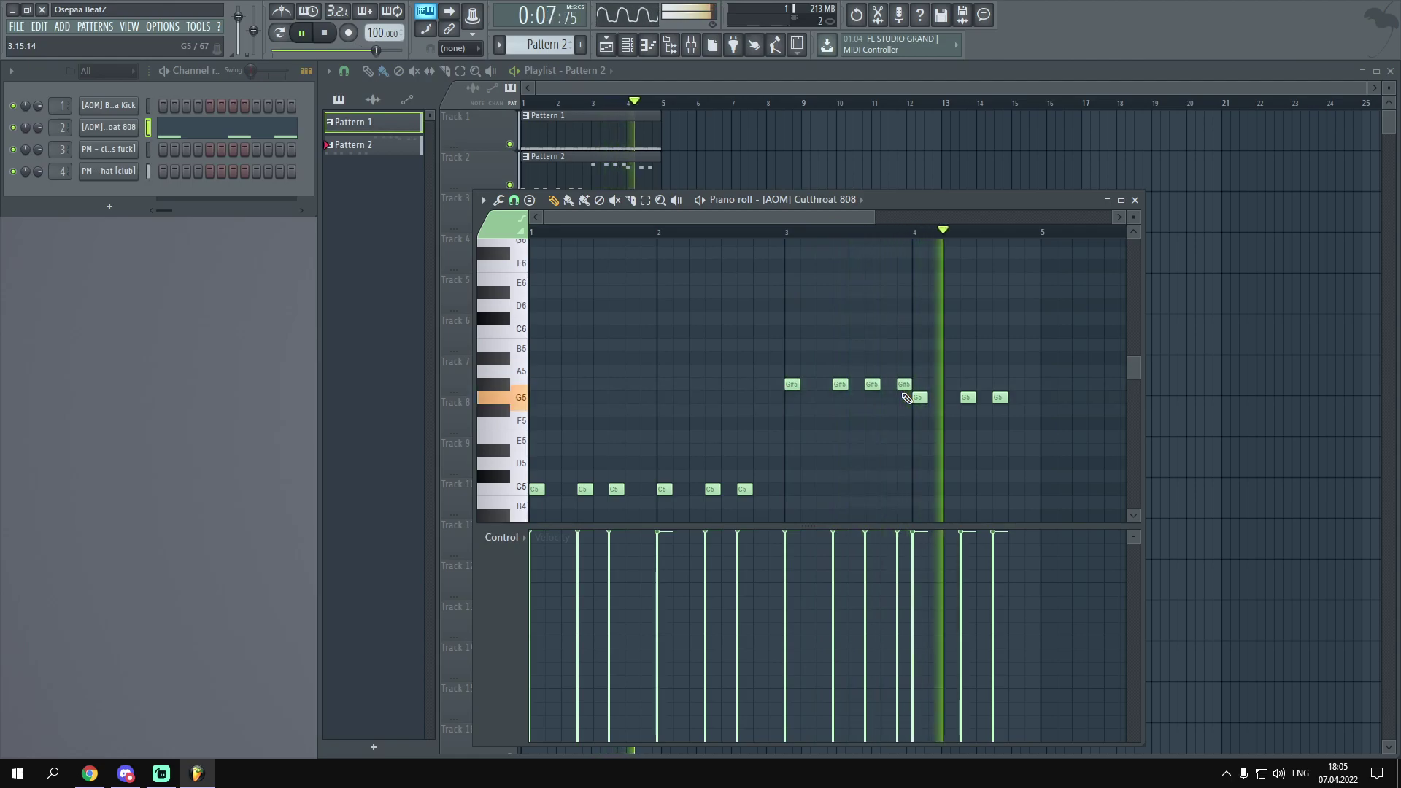
# Add an 808 G5 note on the last eighth of bar 4 and close the piano roll.
pyautogui.click(1028, 398)
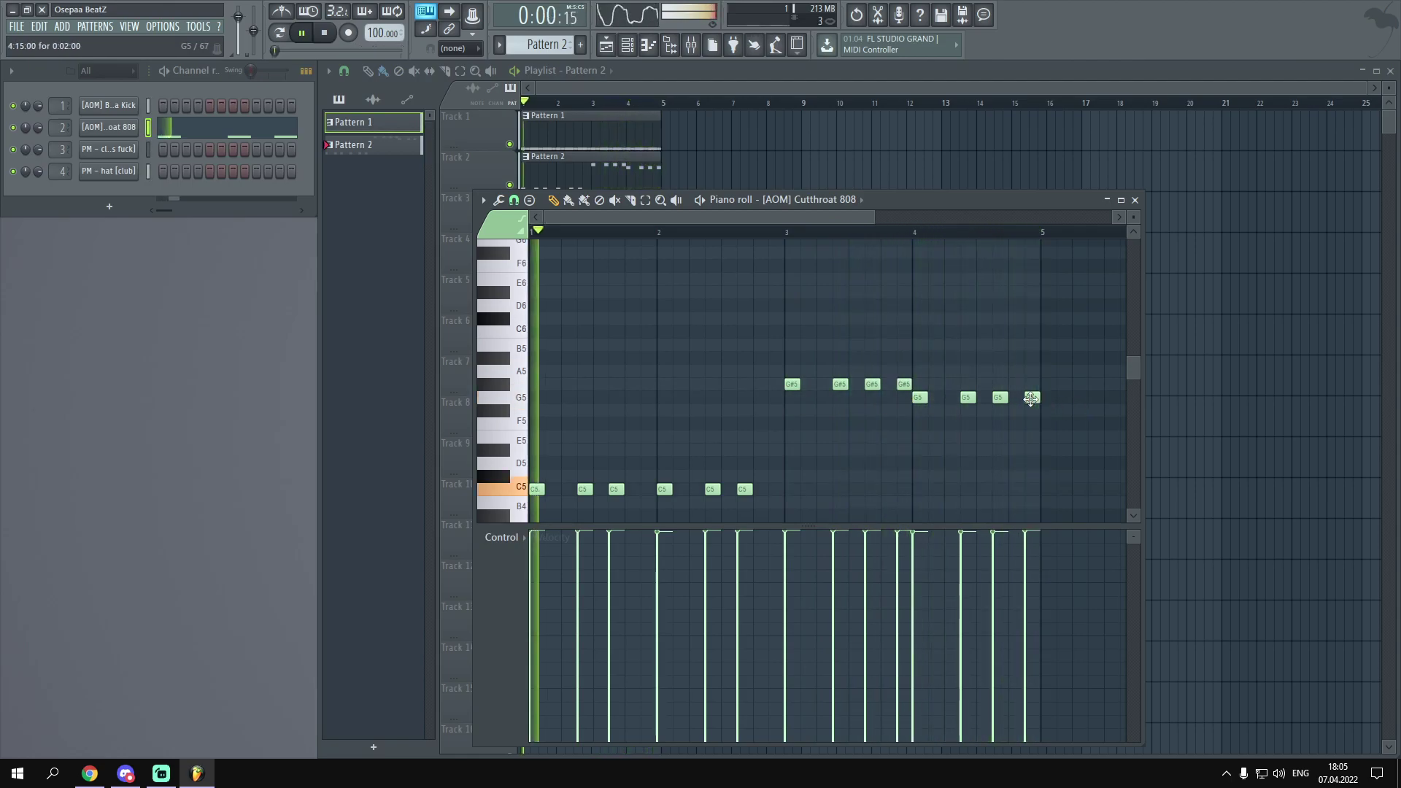
pyautogui.click(1133, 200)
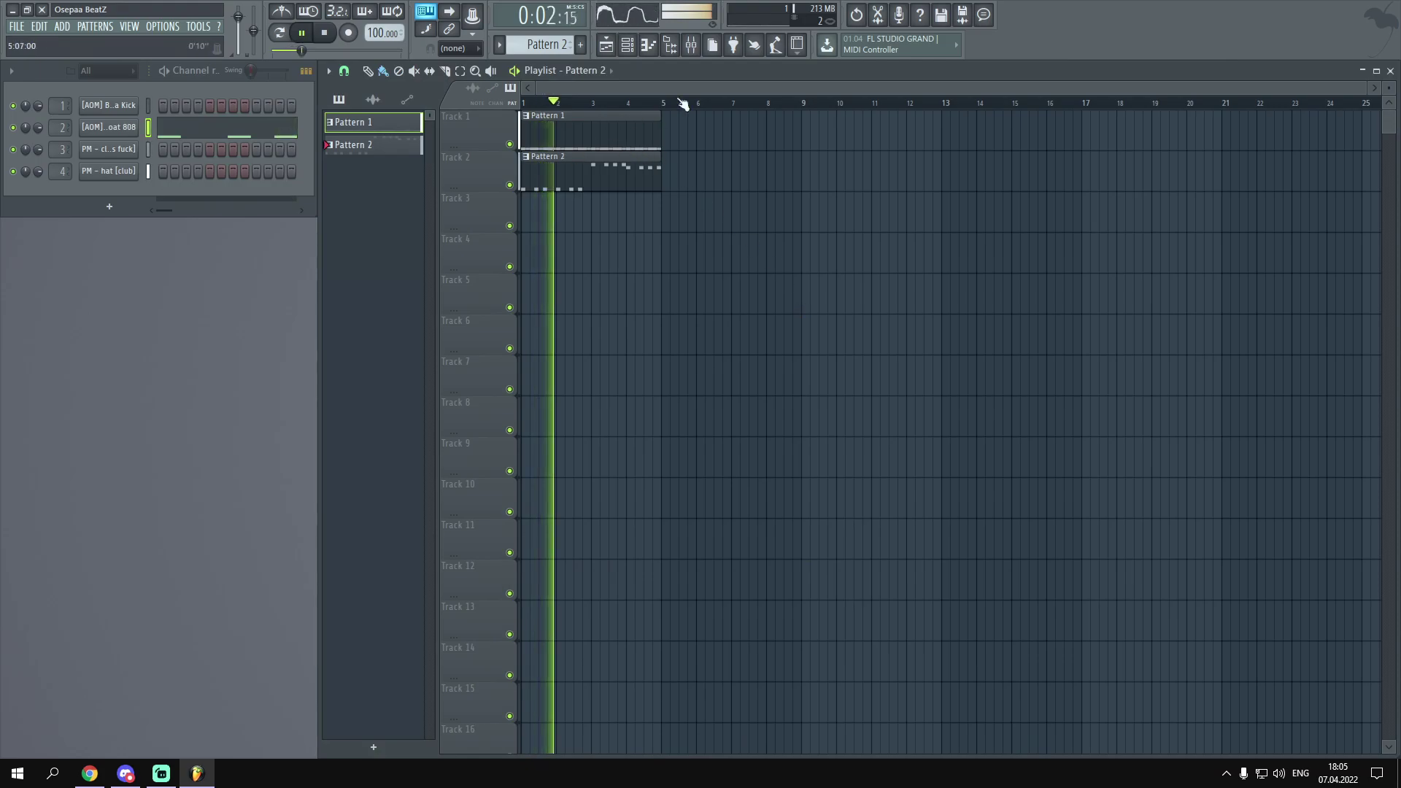
# Stop playback and load Fruity Peak Controller into the first effect slot of mixer Insert 1.
pyautogui.press('F9')
pyautogui.press('space')
pyautogui.click(234, 261)
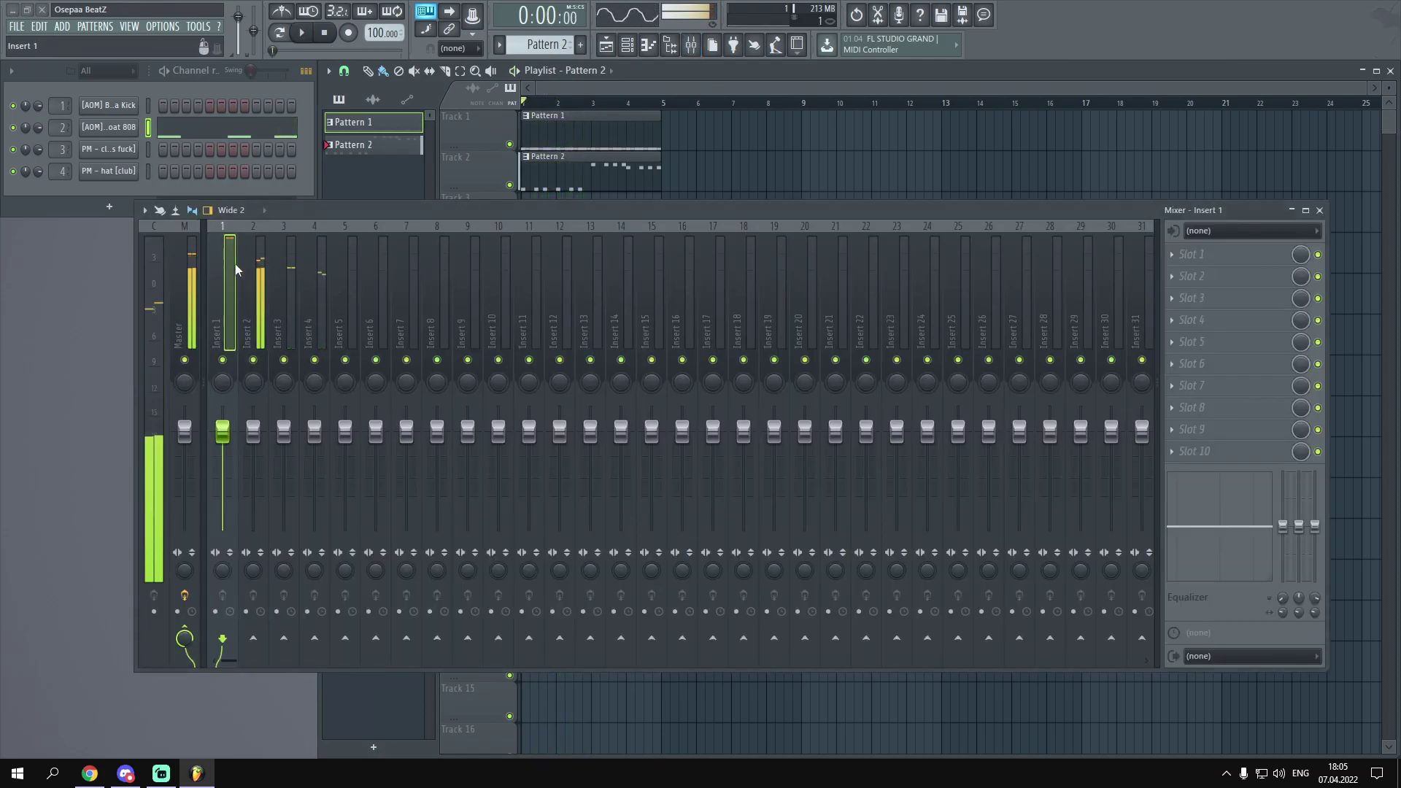
pyautogui.click(1196, 257)
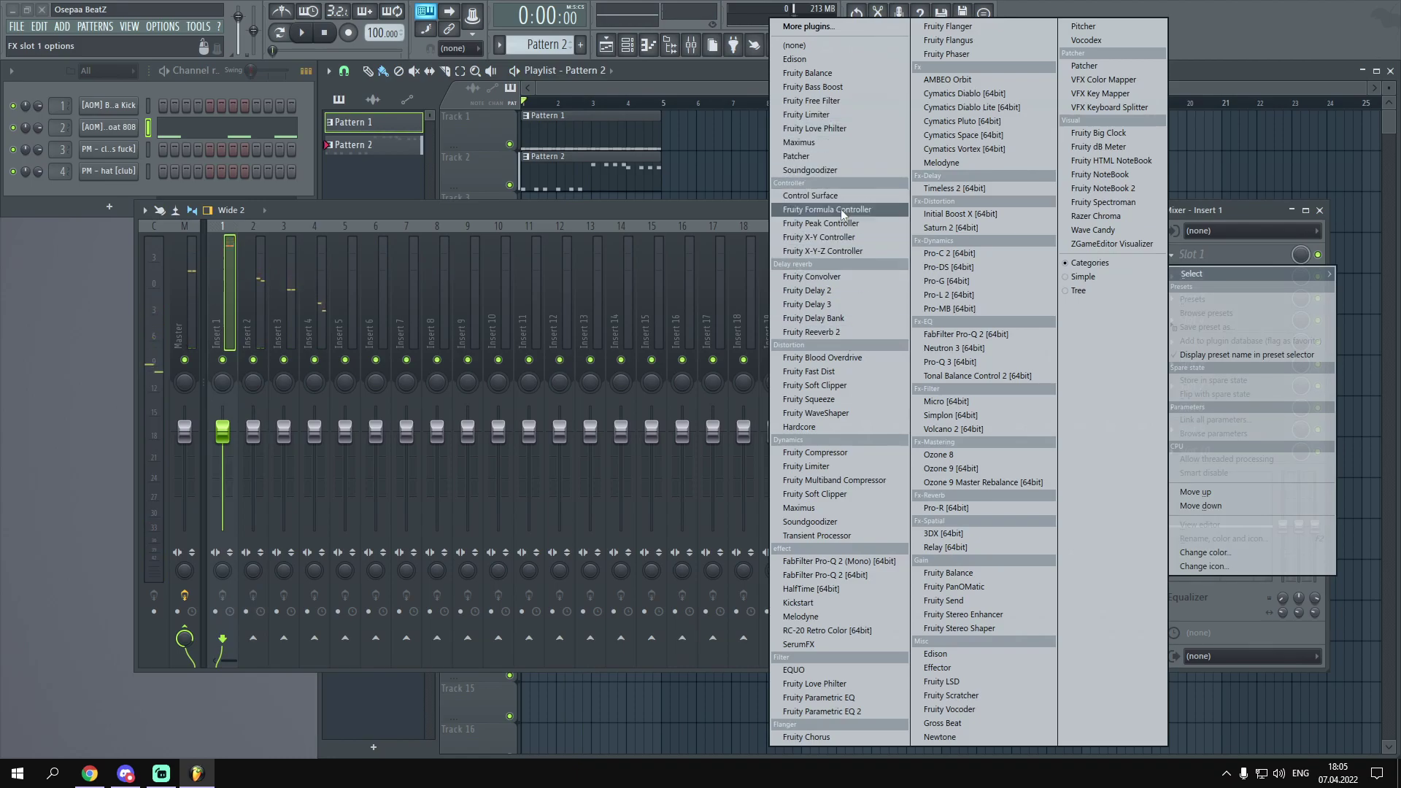
pyautogui.click(841, 224)
pyautogui.rightClick(428, 152)
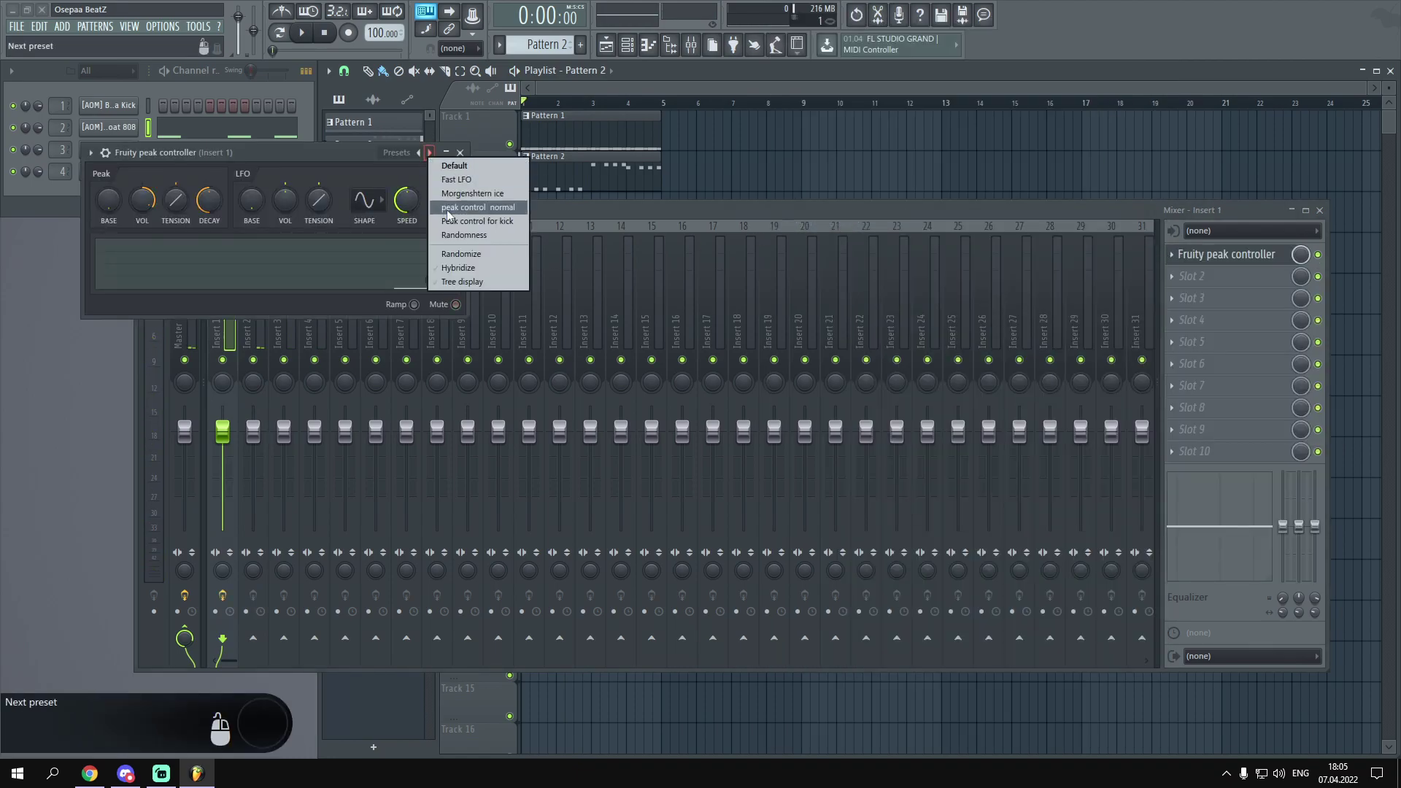
pyautogui.click(310, 166)
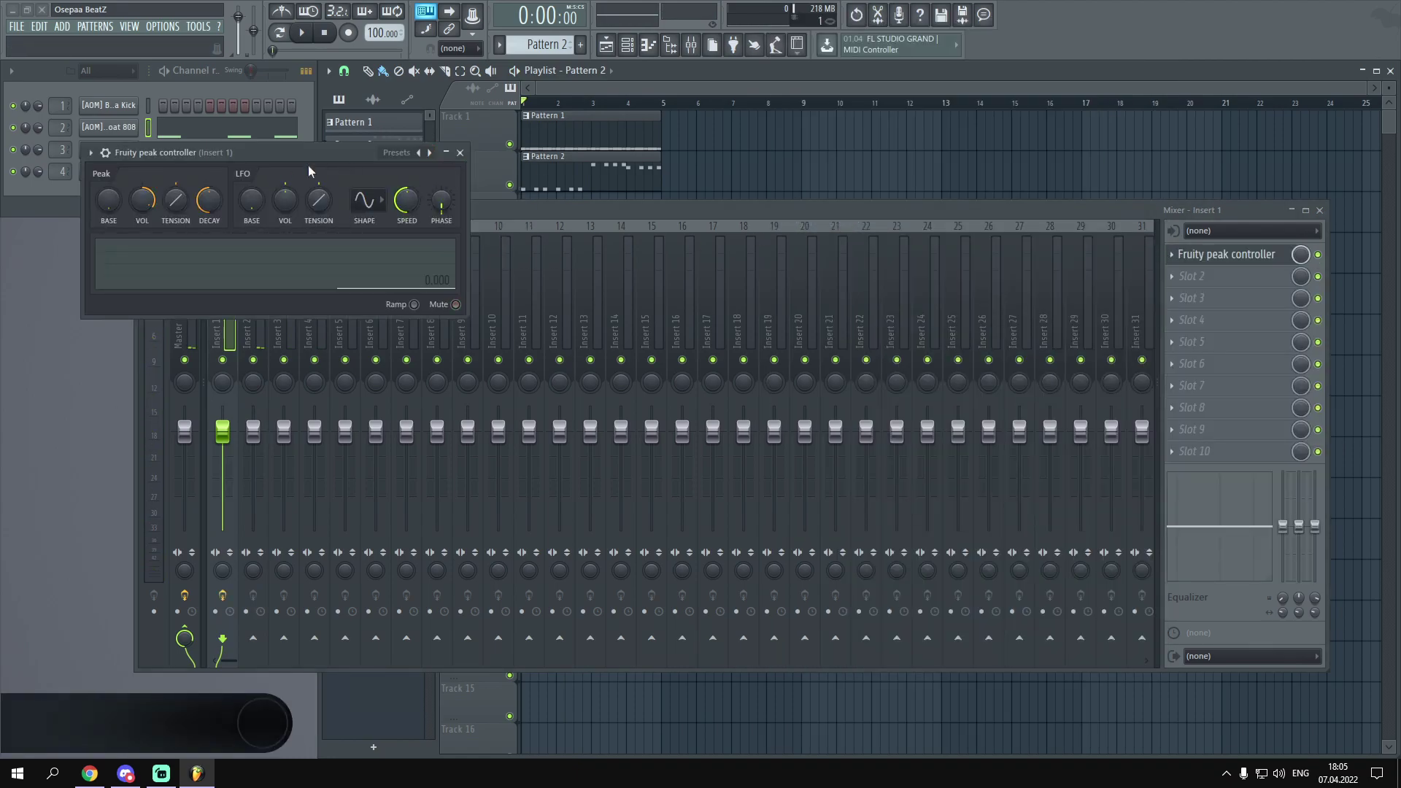
pyautogui.click(458, 154)
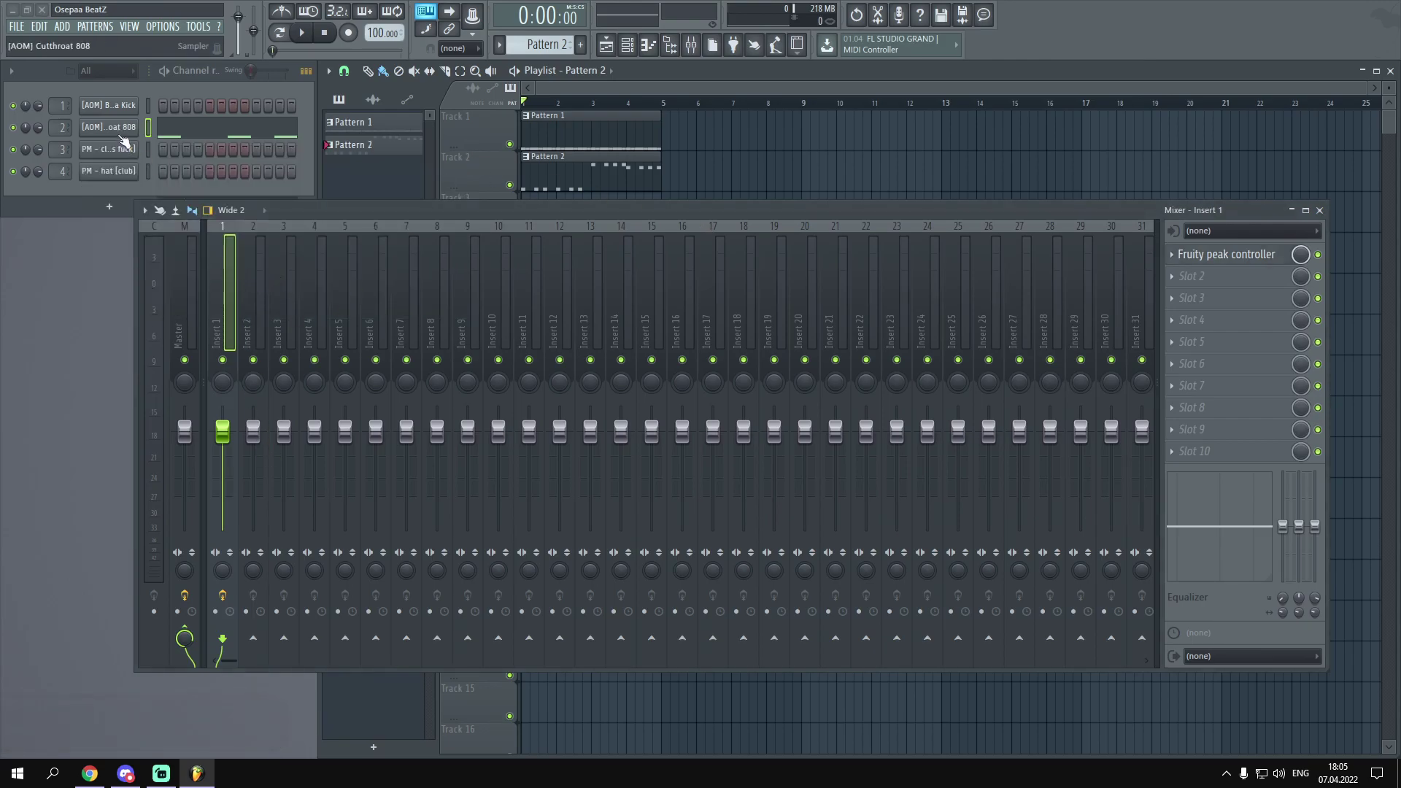
# Link Insert 2's volume fader to the internal controller Peak ctrl - Peak+LFO with the mapping formula 0.8-Input.
pyautogui.rightClick(252, 429)
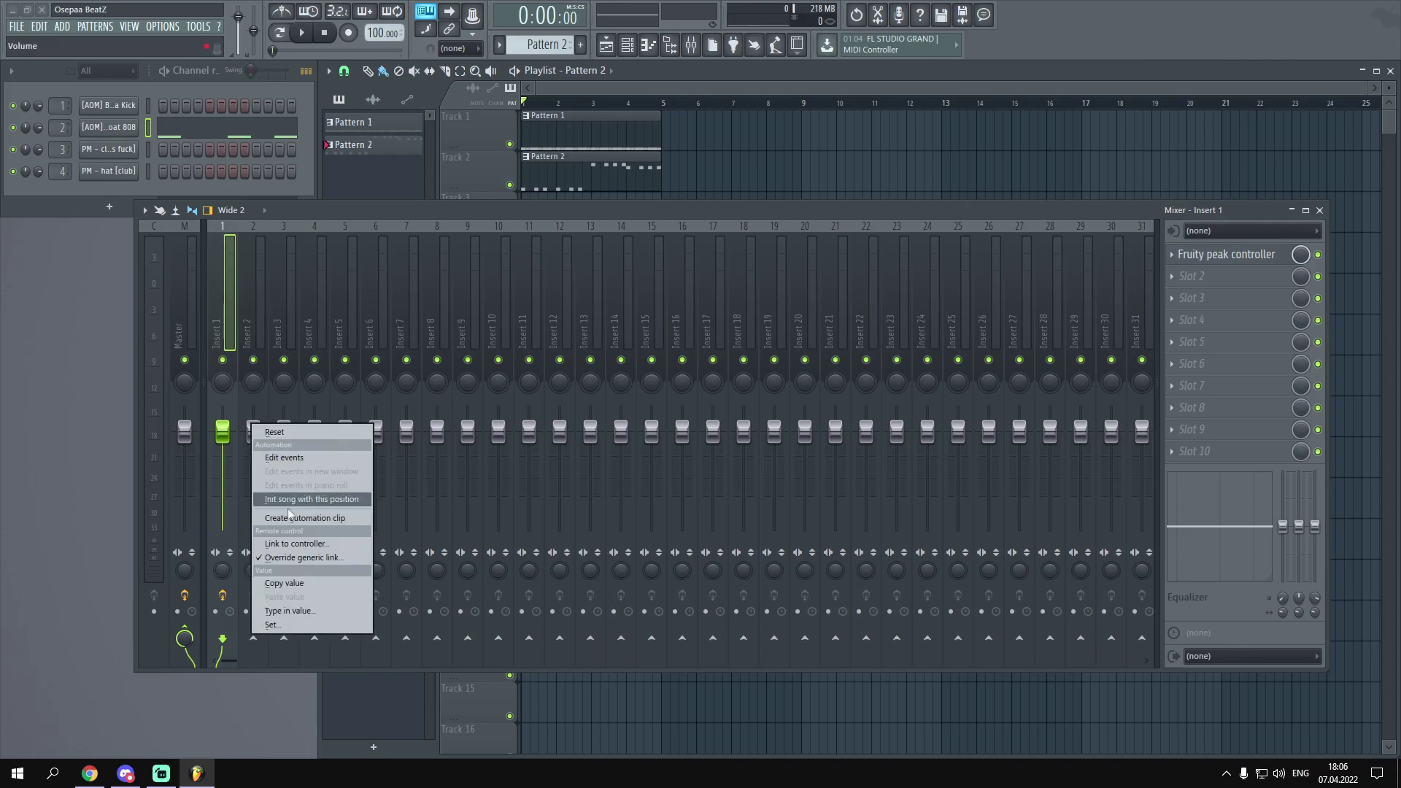
pyautogui.click(297, 544)
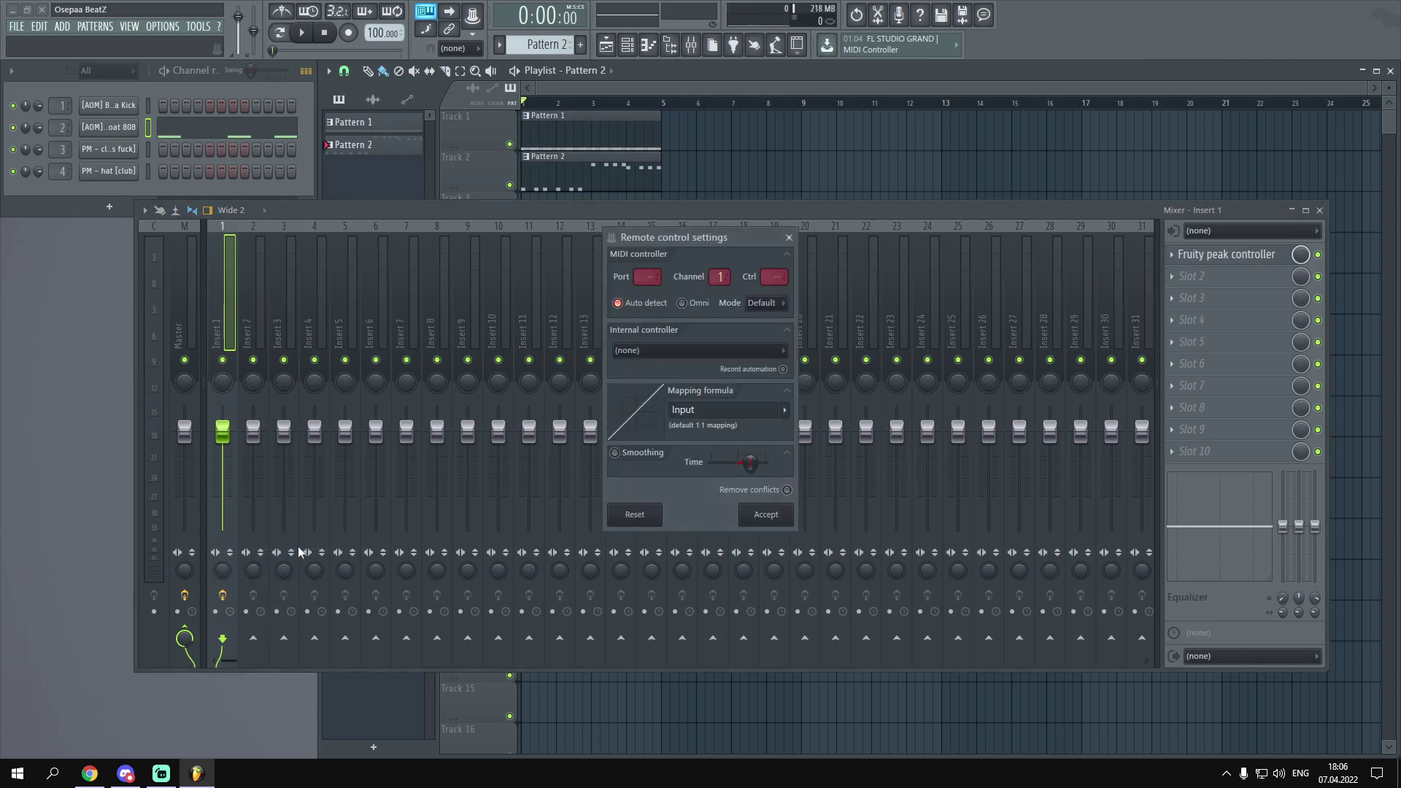
pyautogui.click(684, 352)
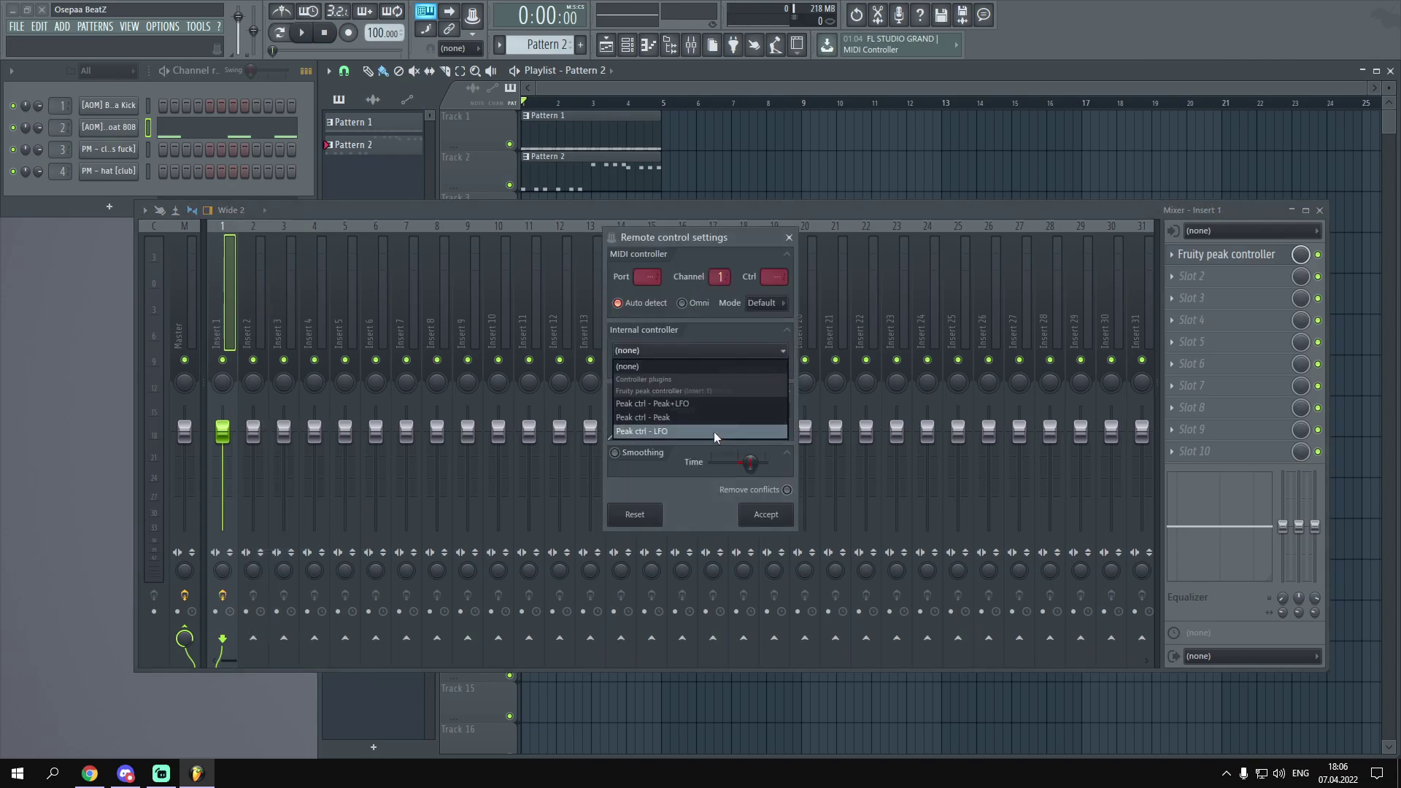
pyautogui.click(686, 402)
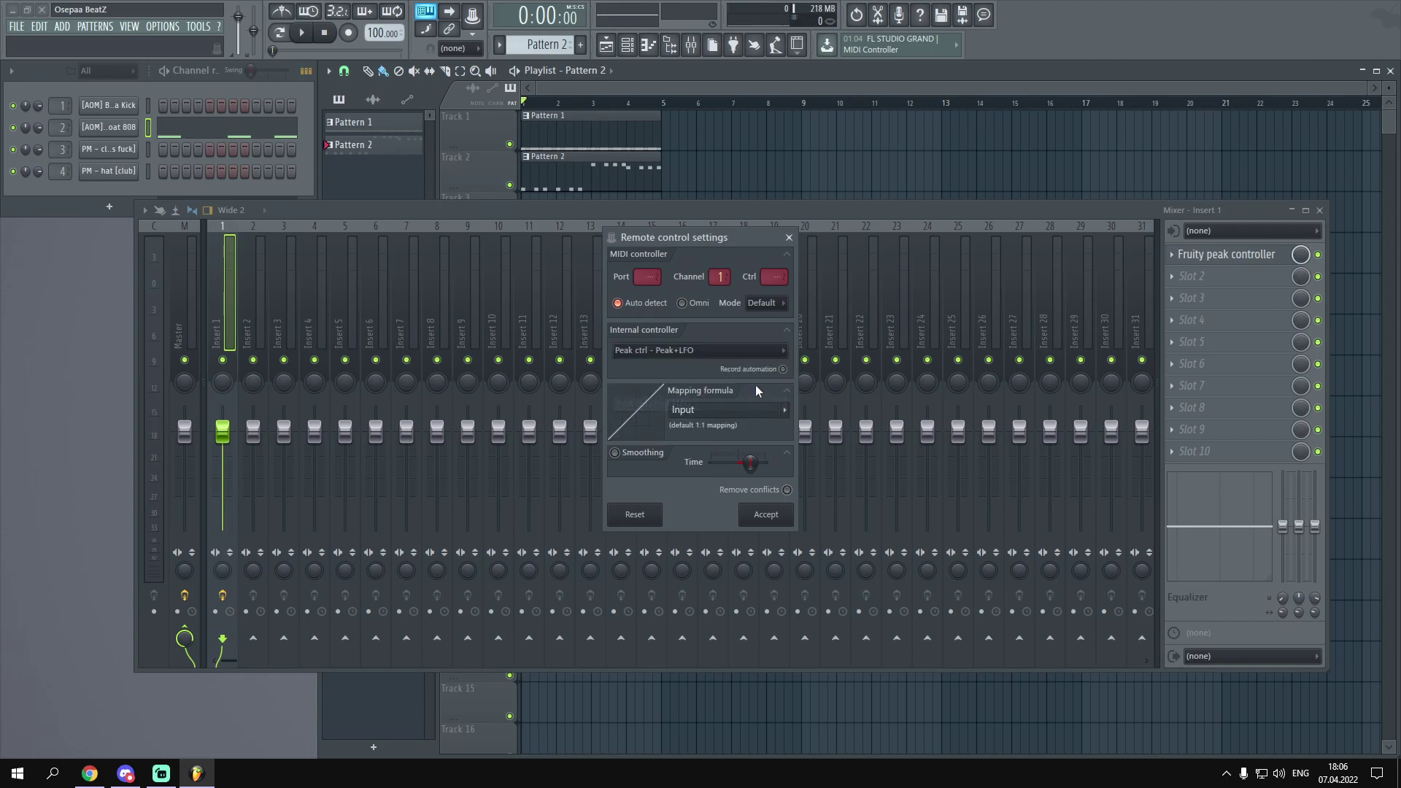
pyautogui.click(785, 410)
pyautogui.click(815, 453)
pyautogui.click(677, 409)
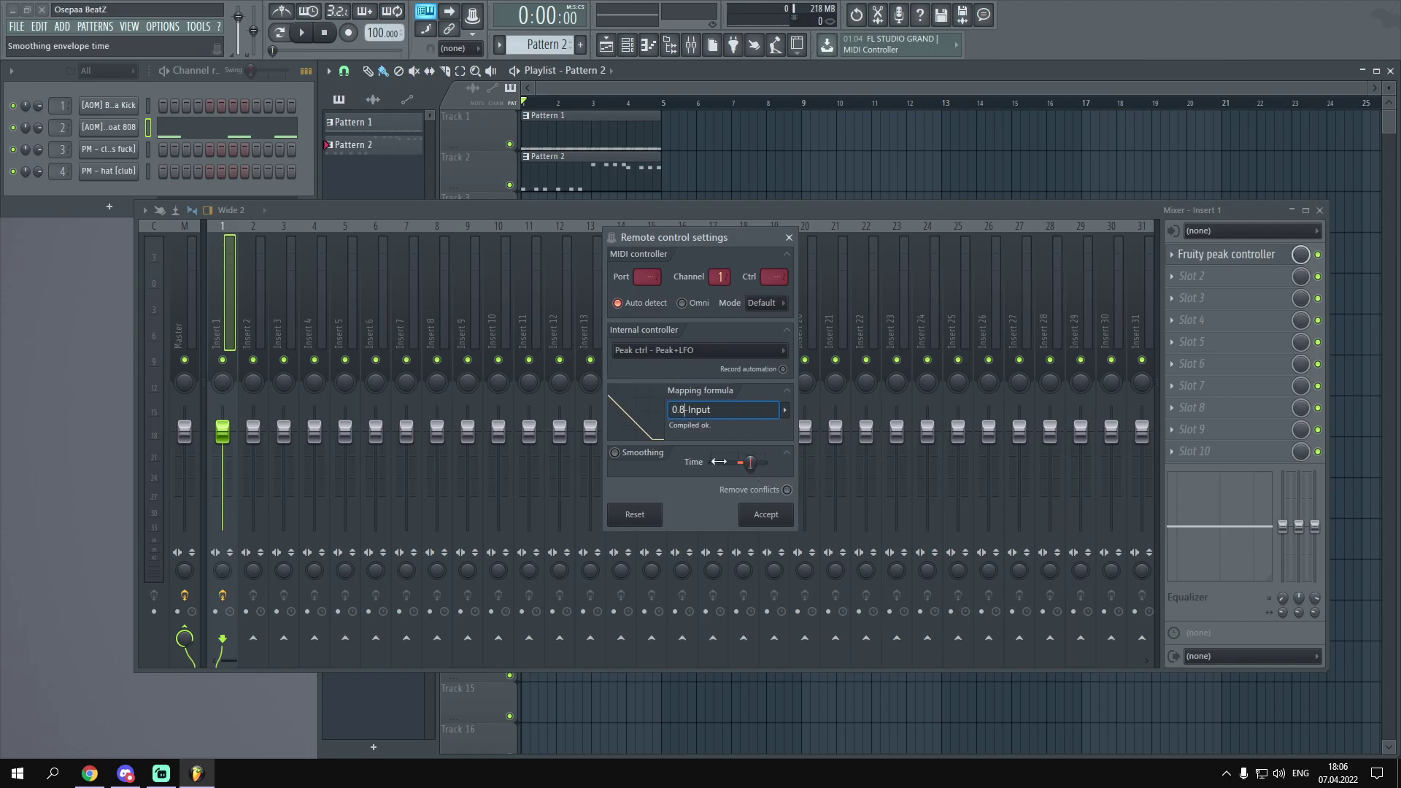
pyautogui.click(781, 518)
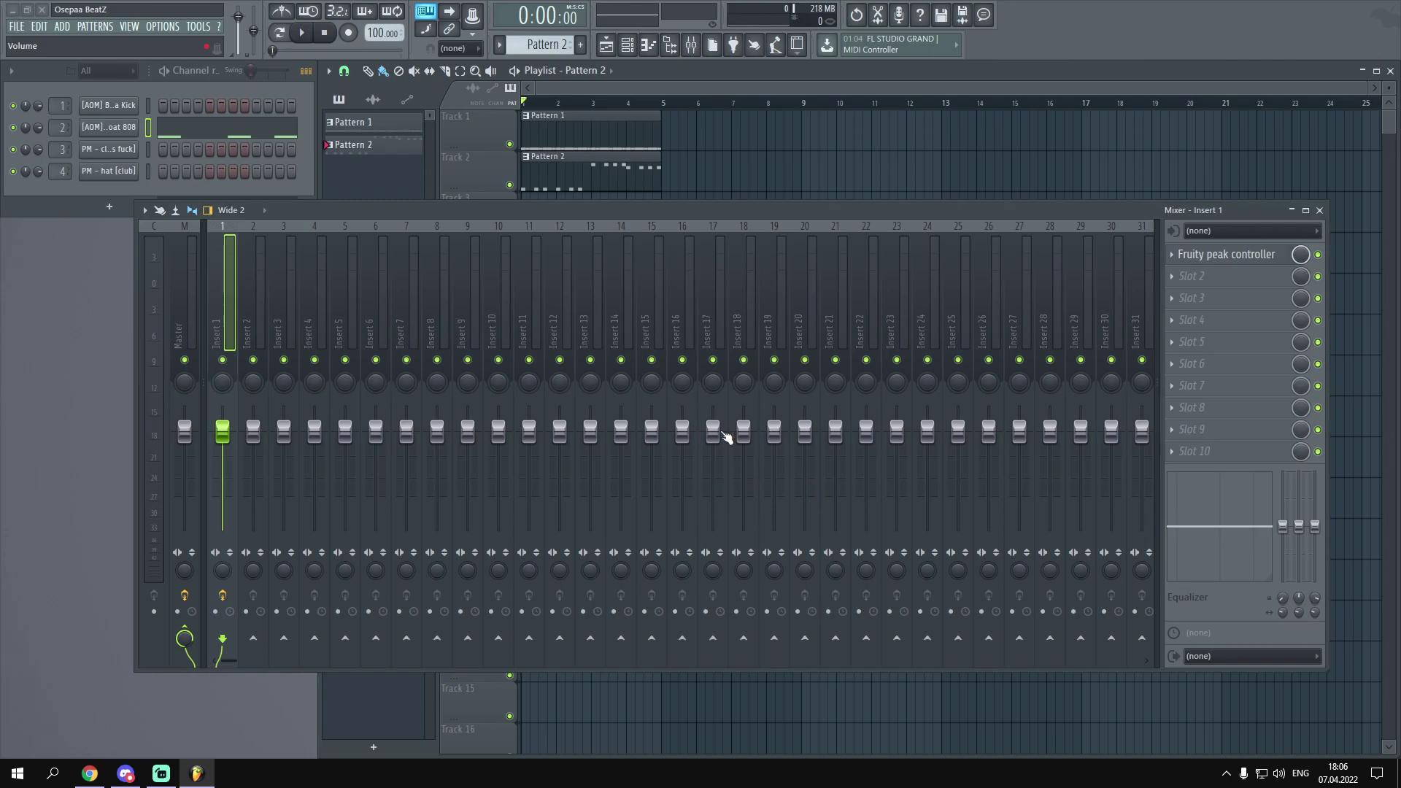
# Lower the peak volume and raise the peak decay of Insert 1's Fruity Peak Controller while playing the song.
pyautogui.click(1320, 210)
pyautogui.click(691, 44)
pyautogui.press('space')
pyautogui.click(1211, 260)
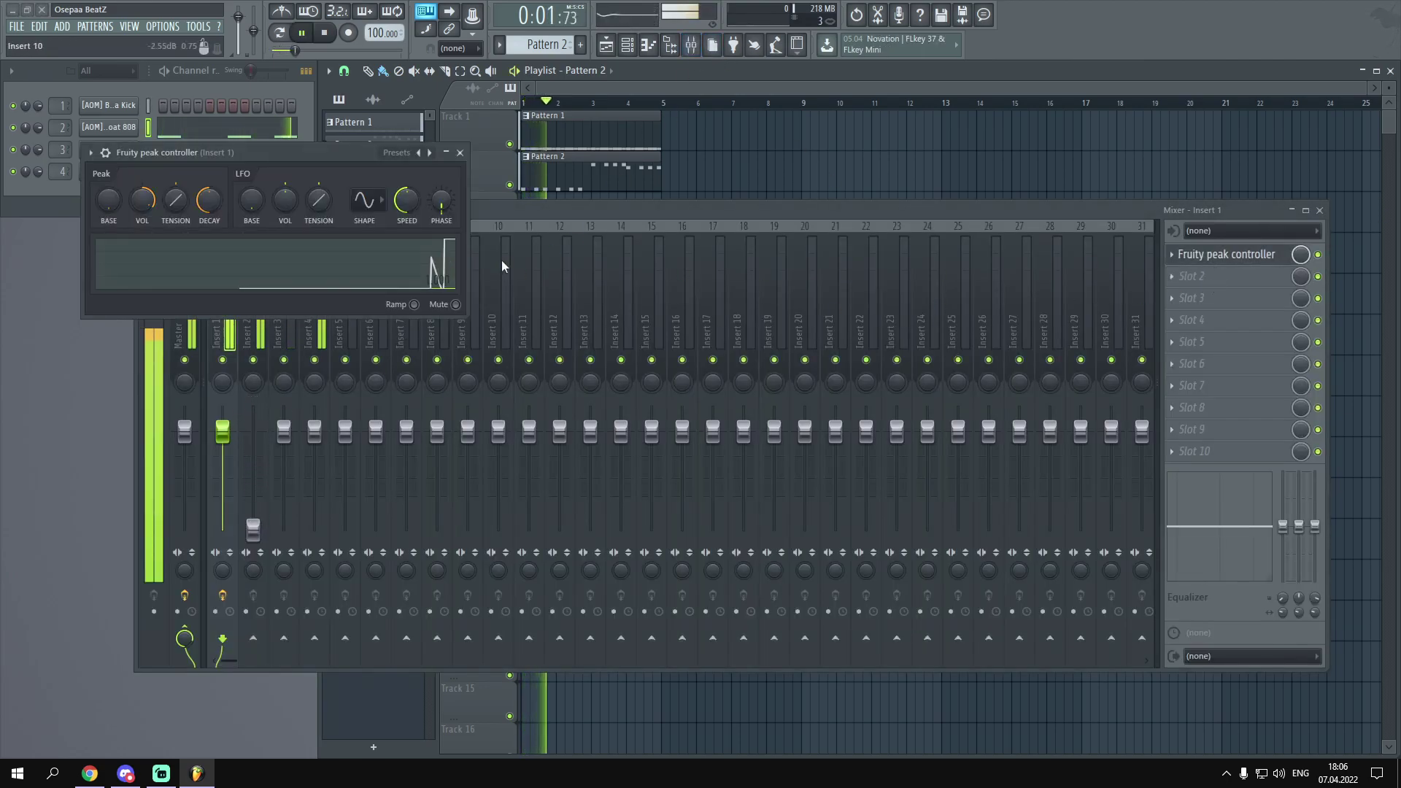
pyautogui.moveTo(313, 160); pyautogui.dragTo(728, 223)
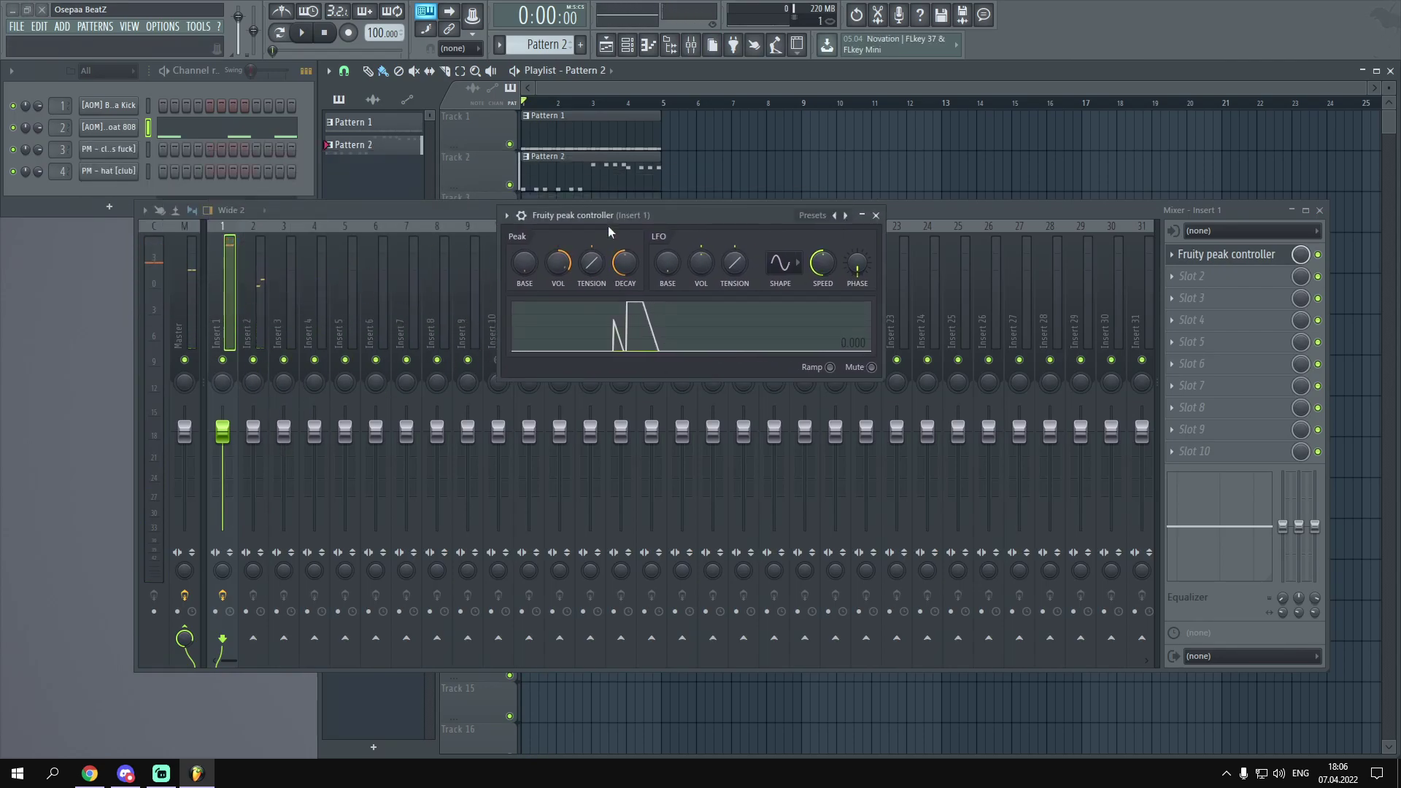
pyautogui.moveTo(638, 211); pyautogui.dragTo(607, 222)
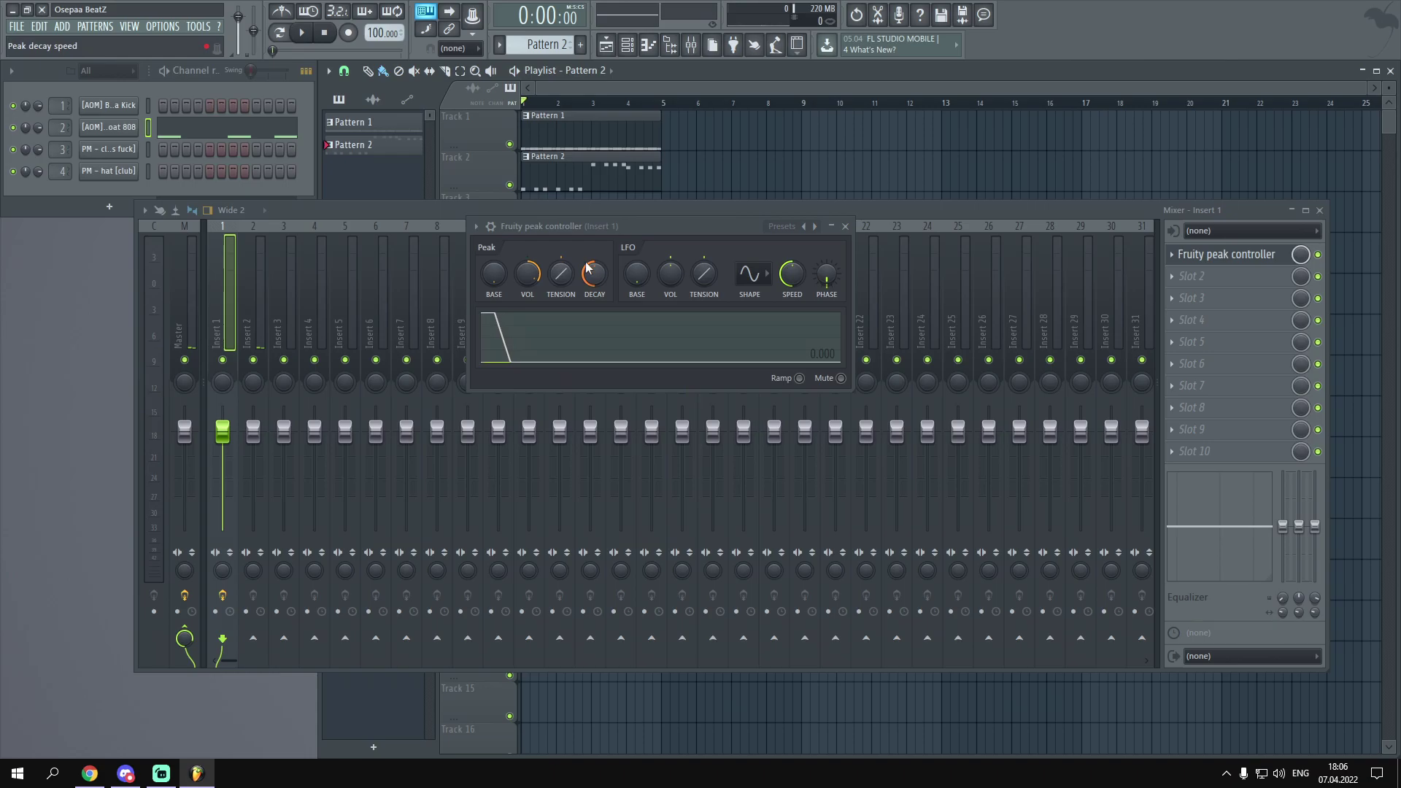
pyautogui.press('space')
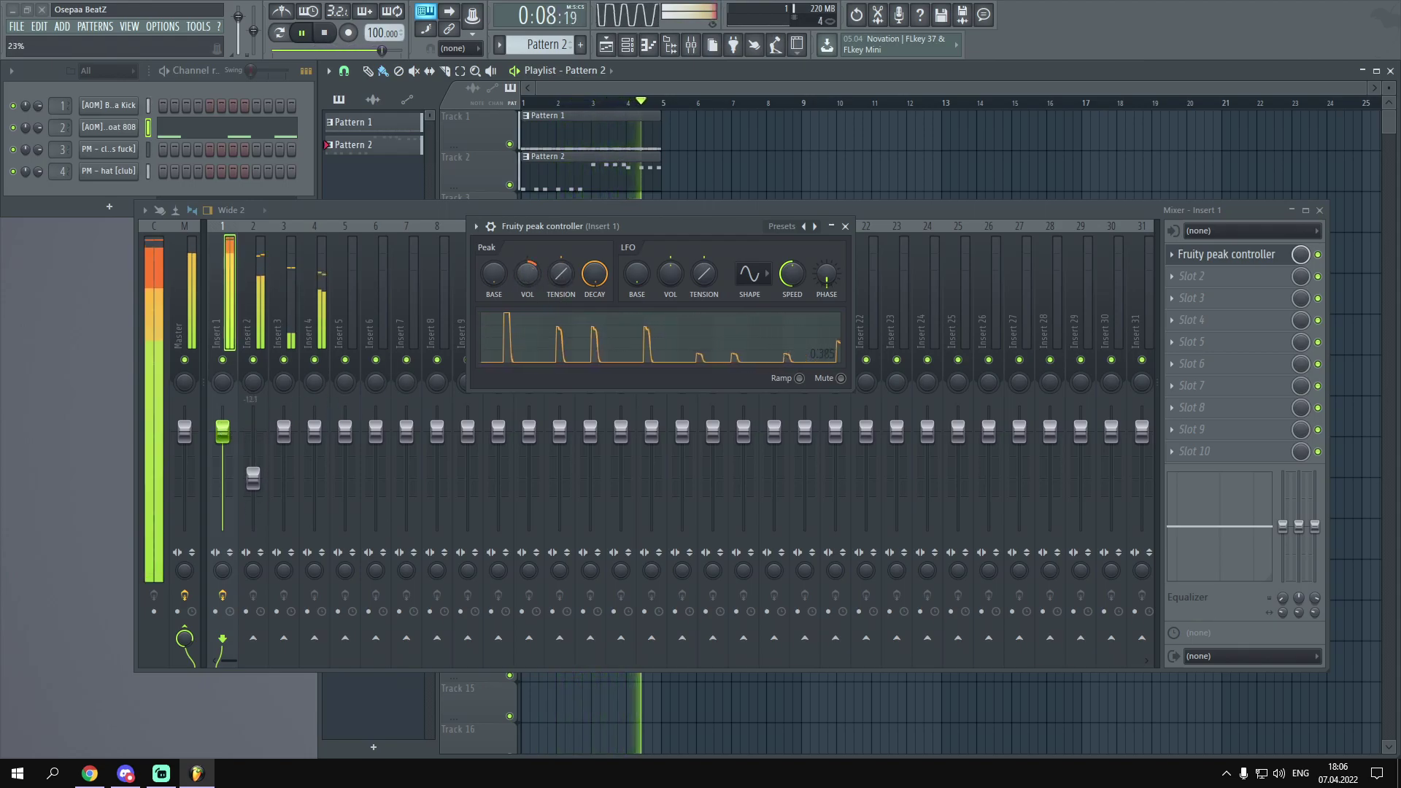
pyautogui.click(845, 226)
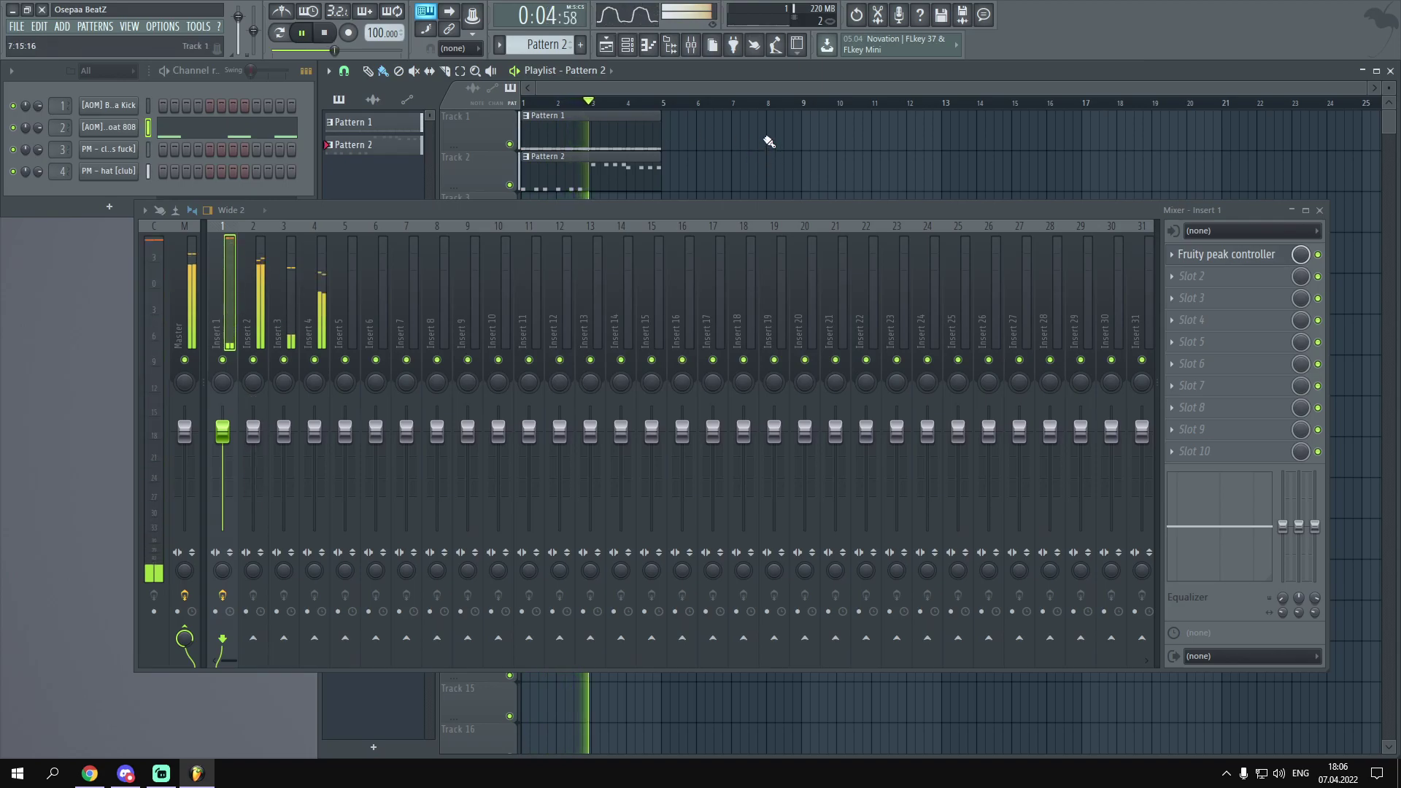
# Play the arrangement to check the sidechained 808 against the mixer levels, and close the mixer.
pyautogui.click(1319, 210)
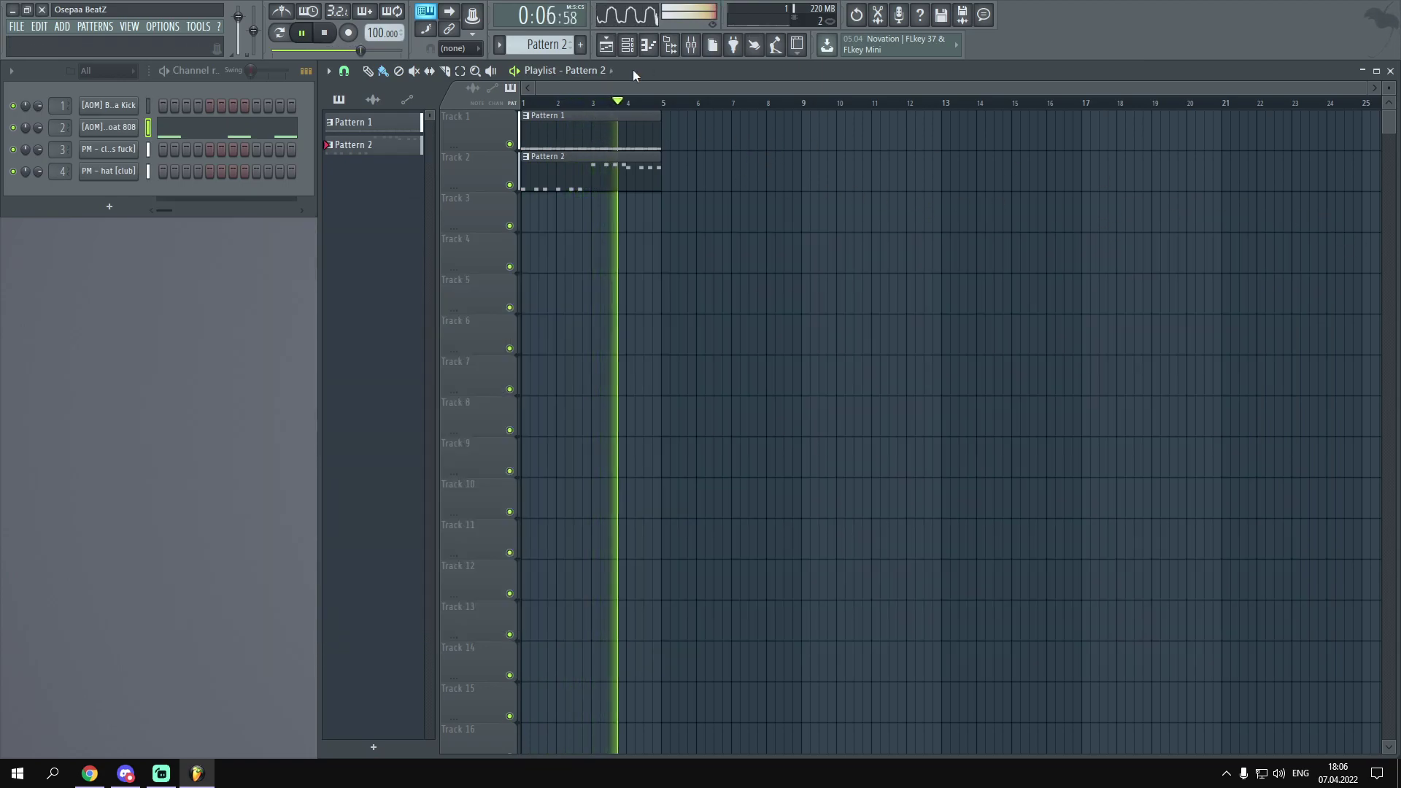
pyautogui.click(690, 45)
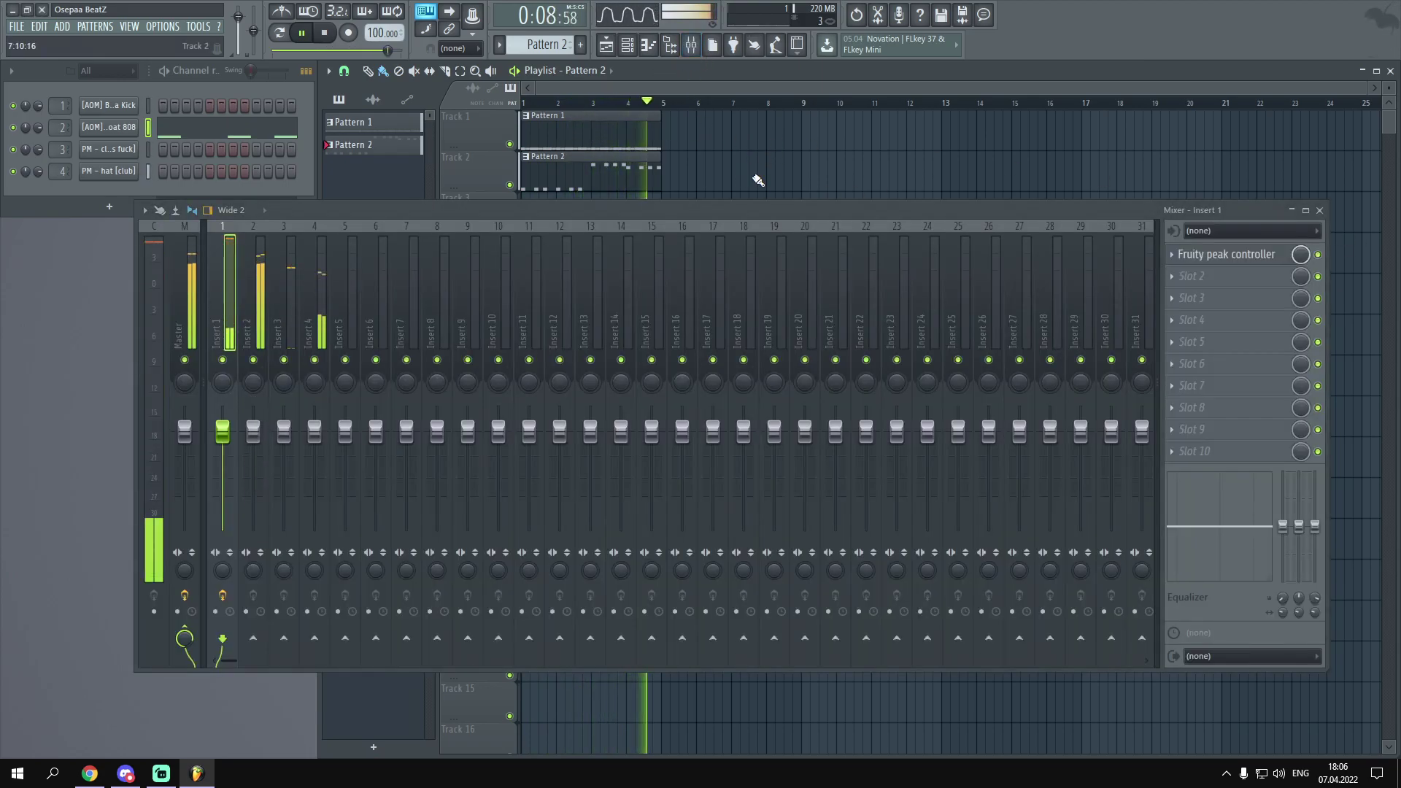
pyautogui.press('space')
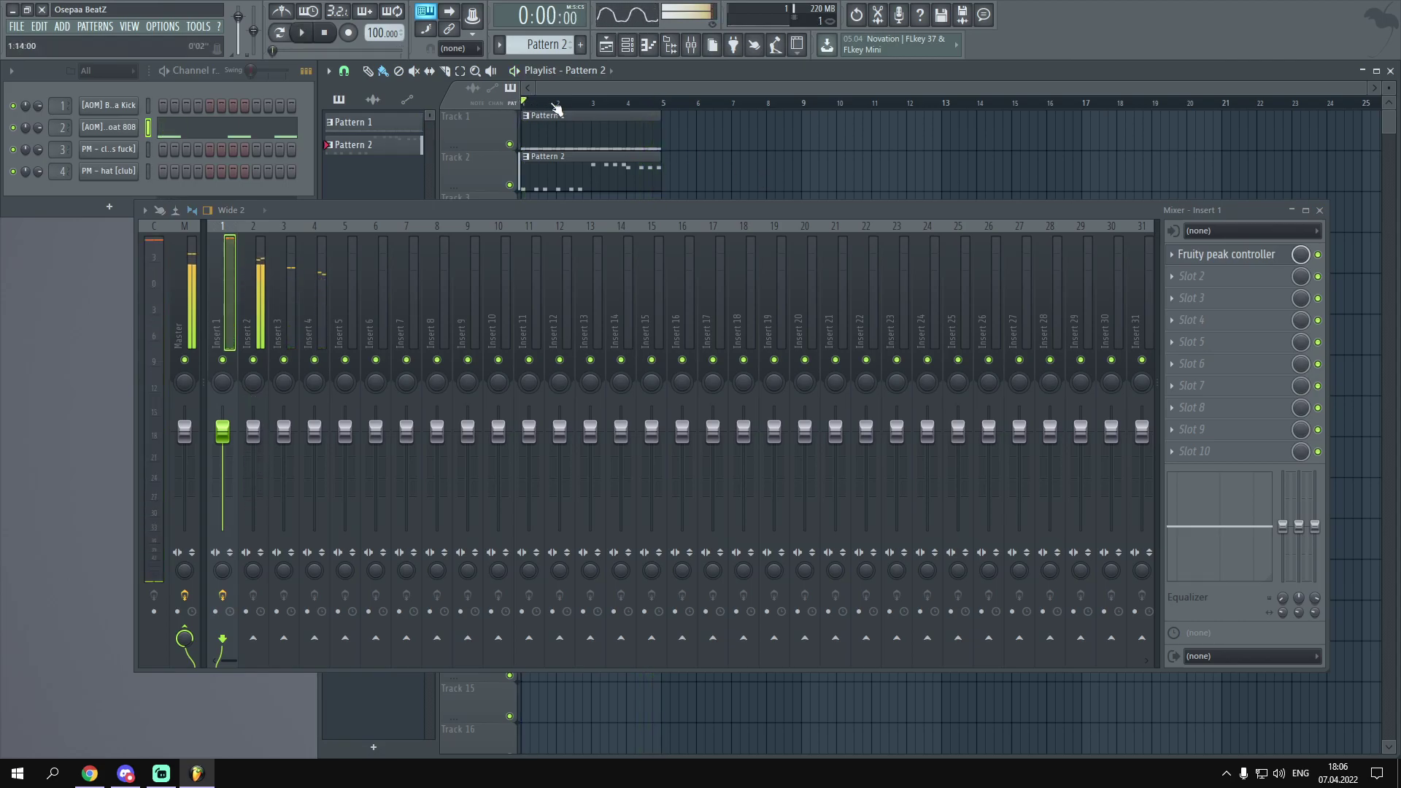
pyautogui.click(1322, 211)
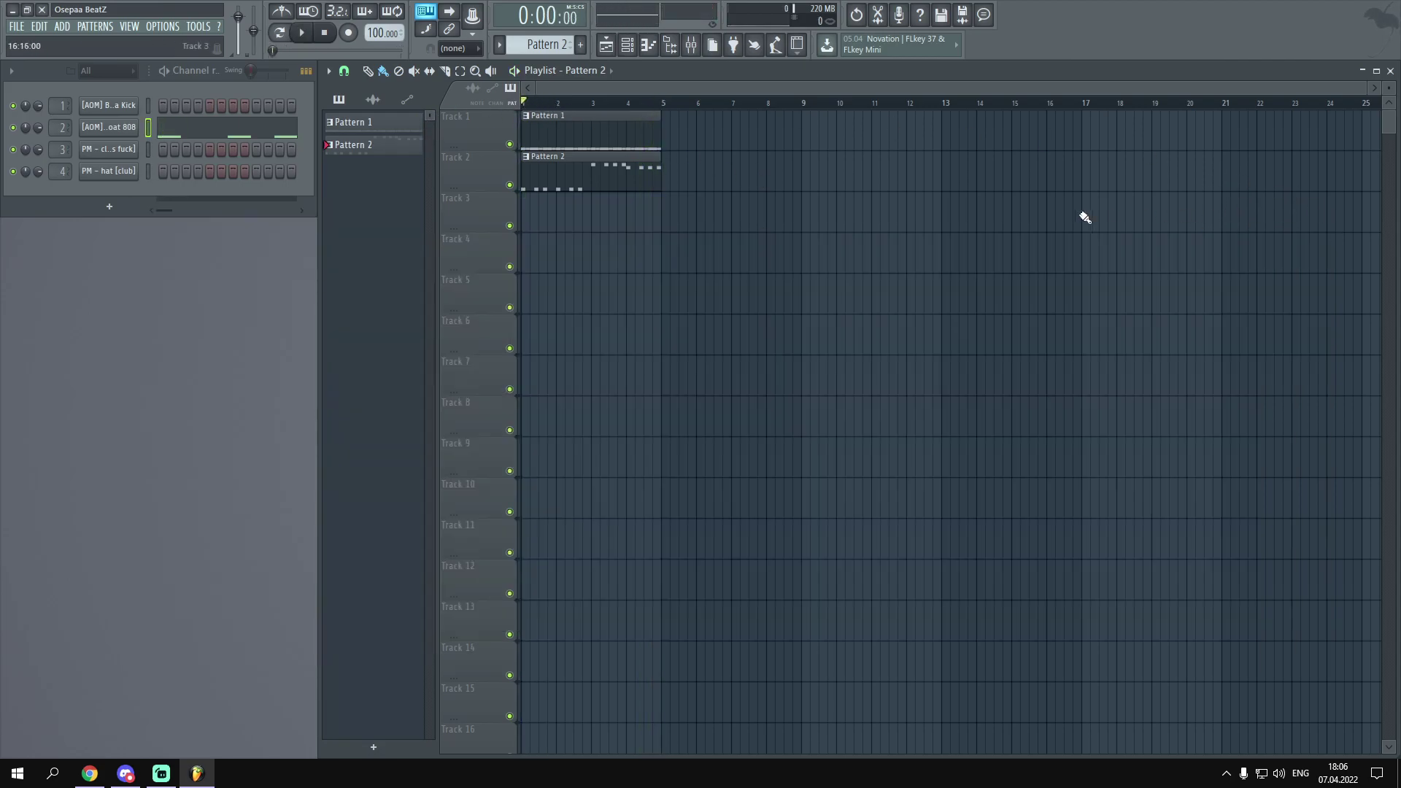